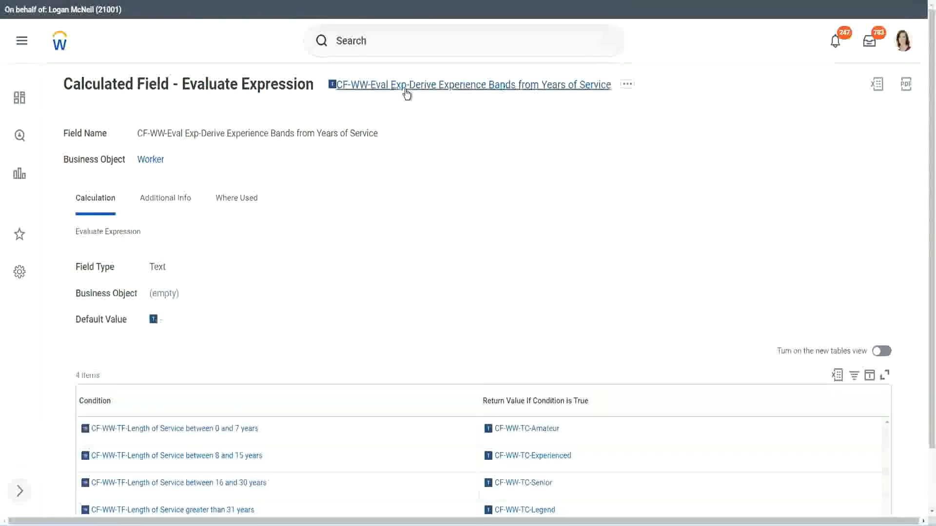
Search for the Create Calculated Field task and open it
{"action": "right_click", "coordinate": [404, 88]}
{"action": "left_click", "coordinate": [441, 147]}
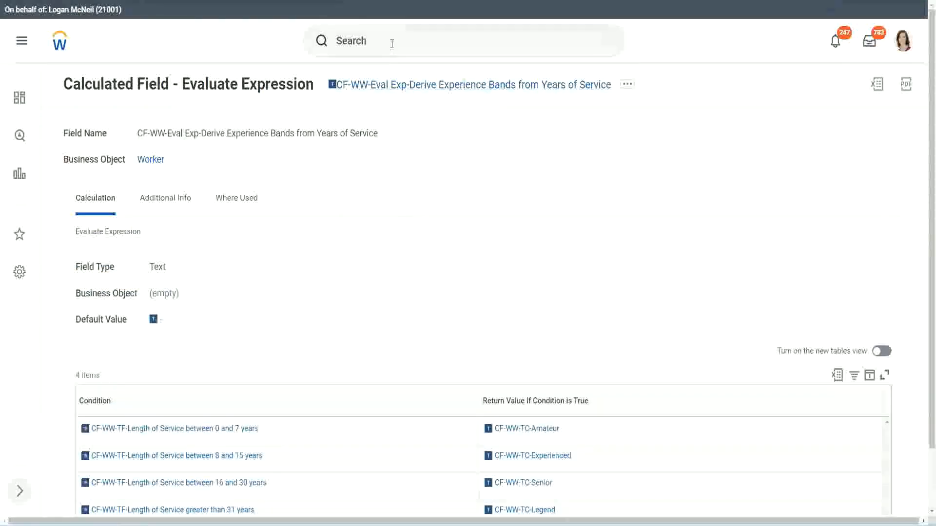
{"action": "left_click", "coordinate": [392, 43]}
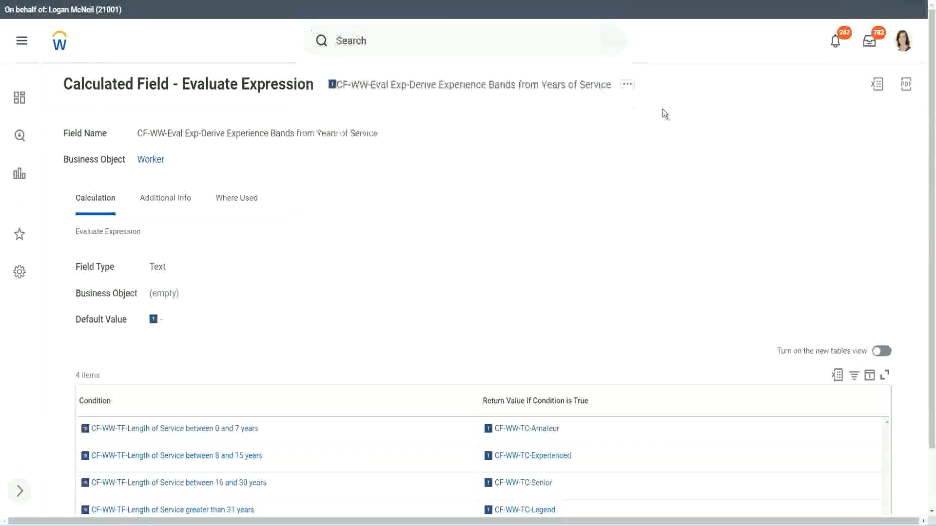
{"action": "left_click", "coordinate": [371, 37]}
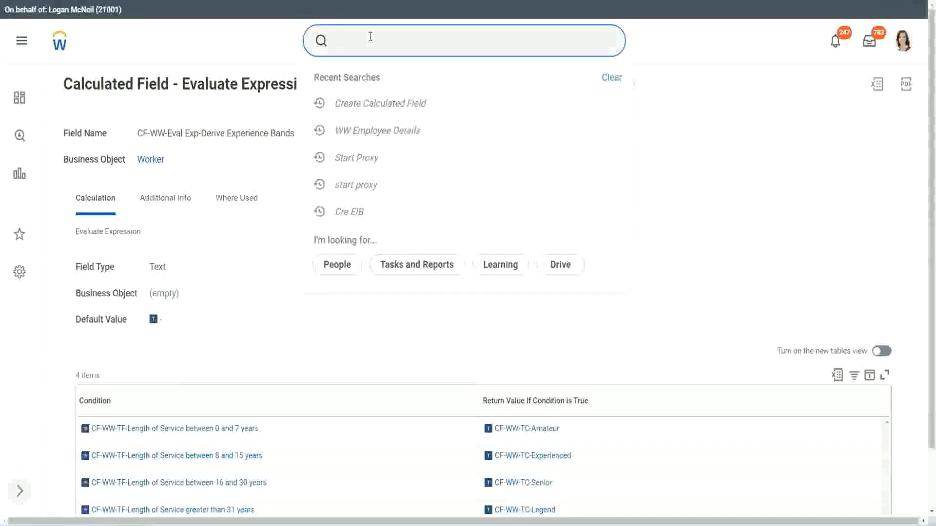
{"action": "type", "text": "cre"}
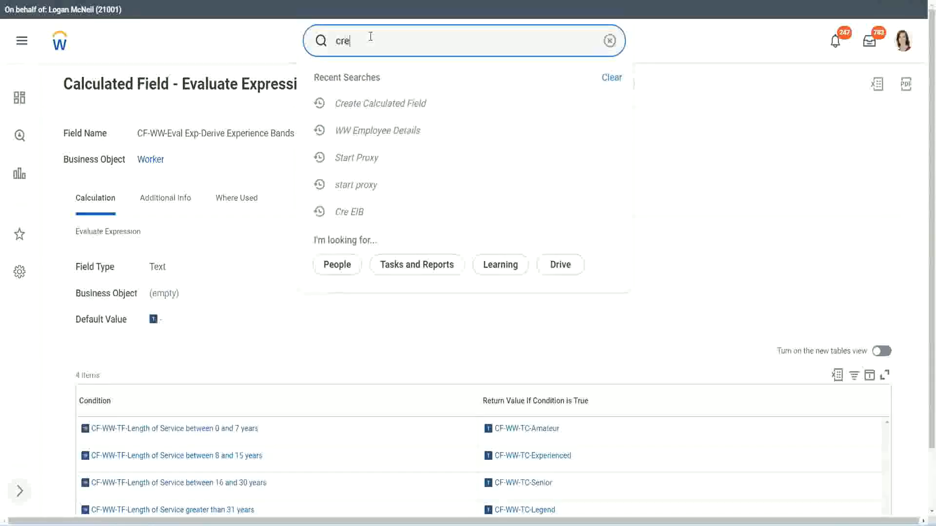
{"action": "type", "text": "ate calc field"}
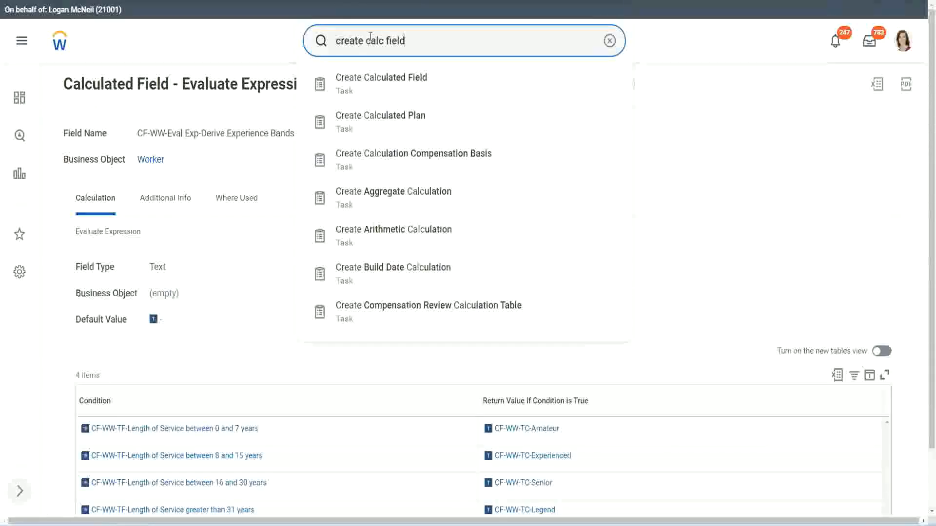
{"action": "left_click", "coordinate": [387, 90]}
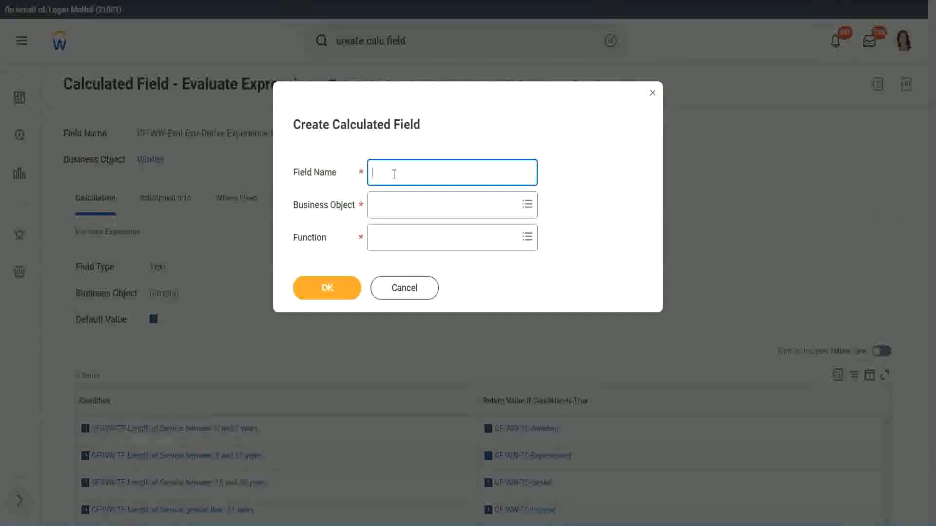
Name the new calculated field "CF-WW-LRB-Identify Experience Bands from years of Service"
{"action": "type", "text": "CF-WW-LRB-Identify Exe"}
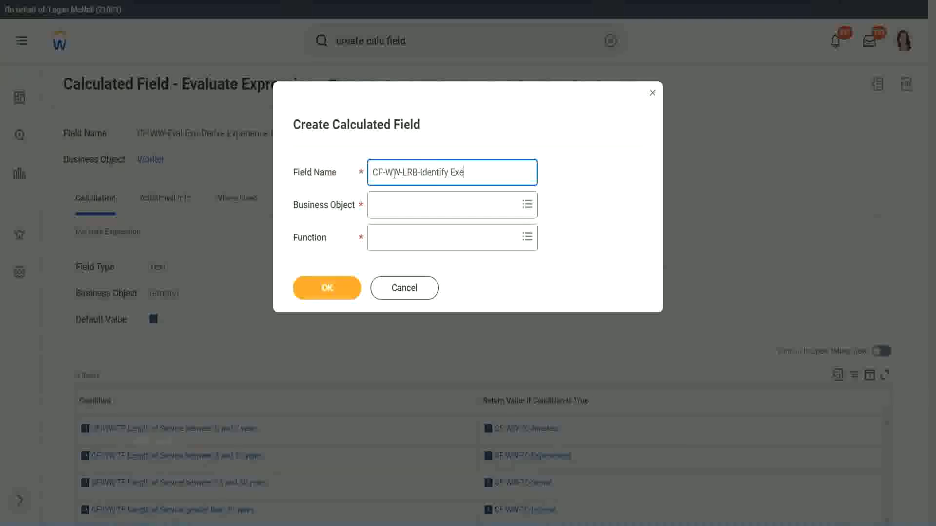
{"action": "type", "text": "perience Bands from"}
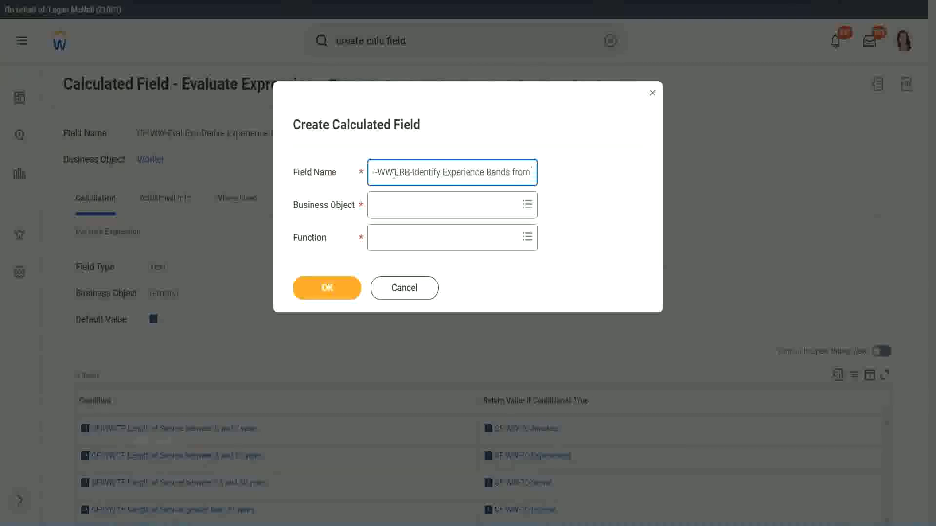
{"action": "type", "text": " years of Service"}
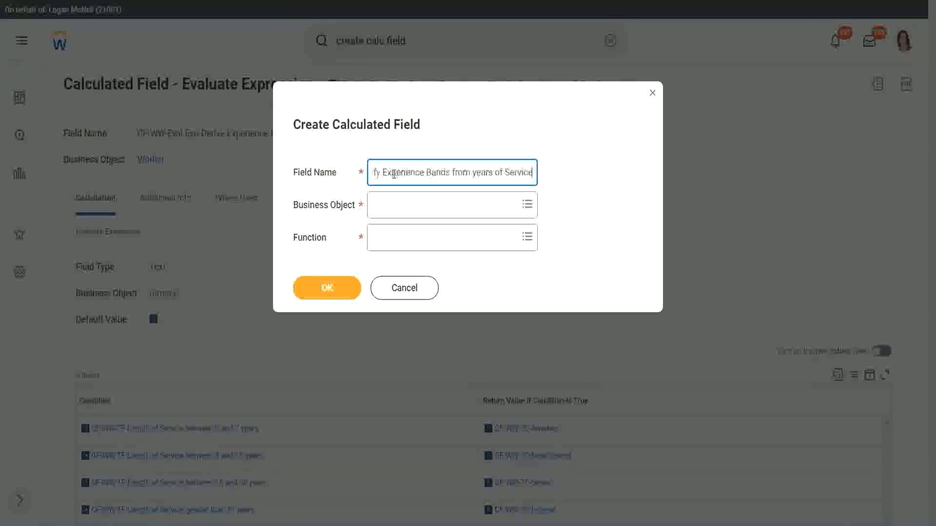
{"action": "key", "text": "Tab"}
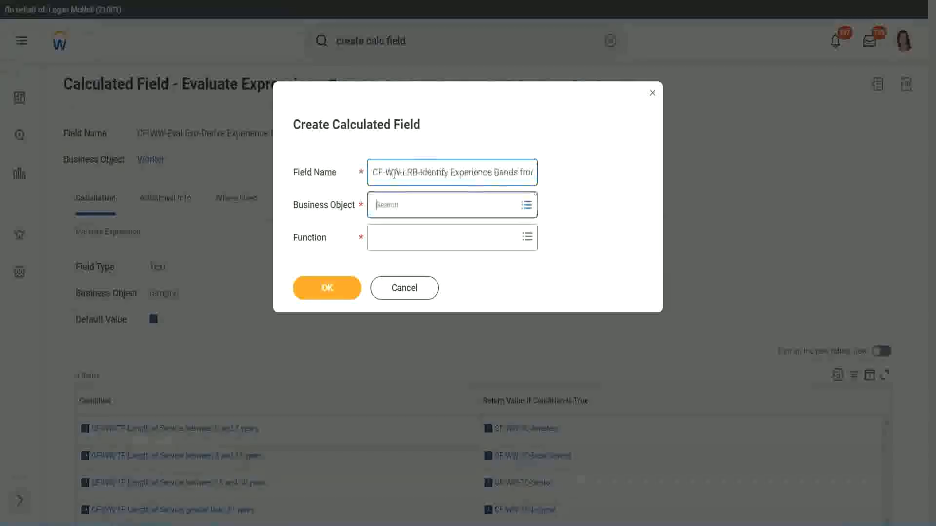
Set the business object to Worker and the function to Lookup Range Band, and confirm the new calculated field
{"action": "type", "text": "wor"}
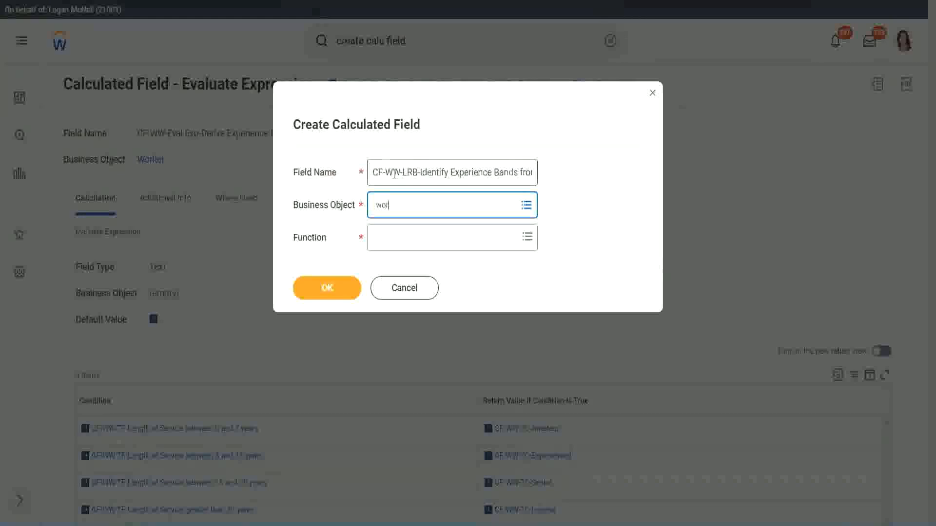
{"action": "type", "text": "ker"}
{"action": "key", "text": "Return"}
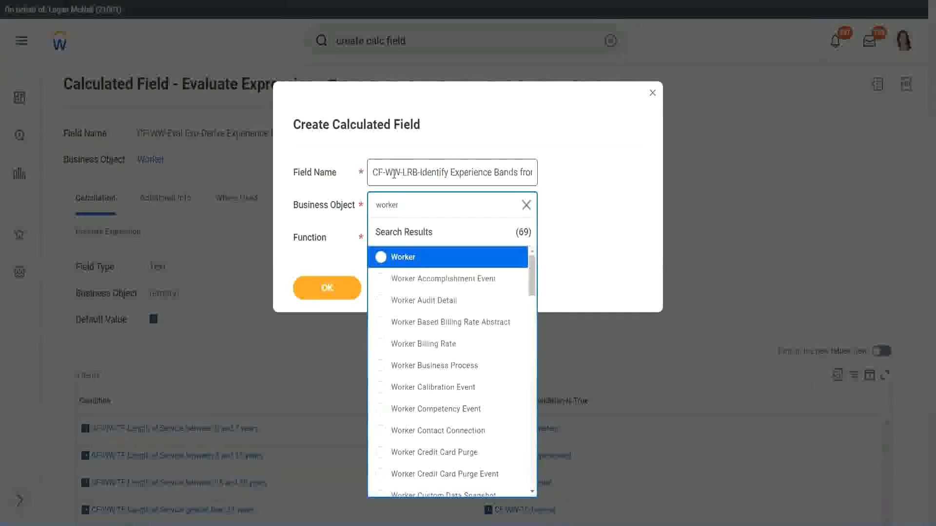
{"action": "key", "text": "Return"}
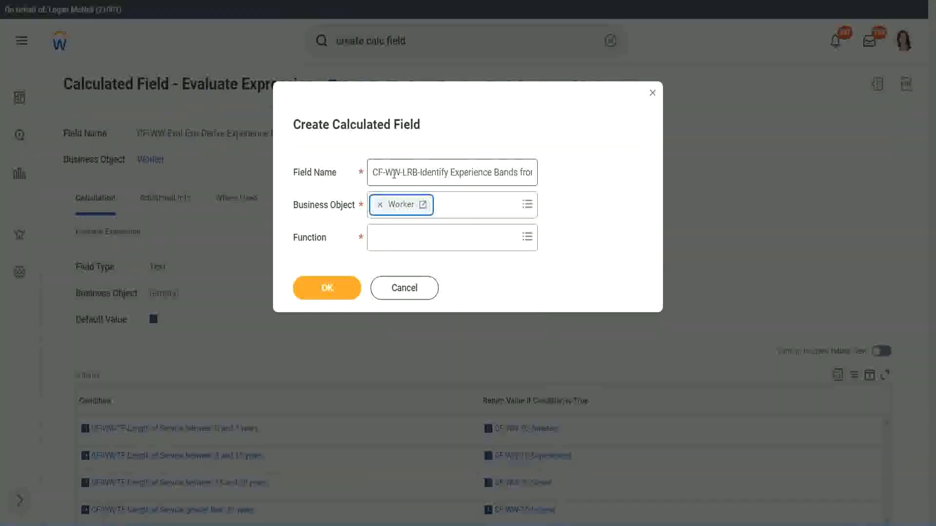
{"action": "key", "text": "Tab"}
{"action": "type", "text": "lrb"}
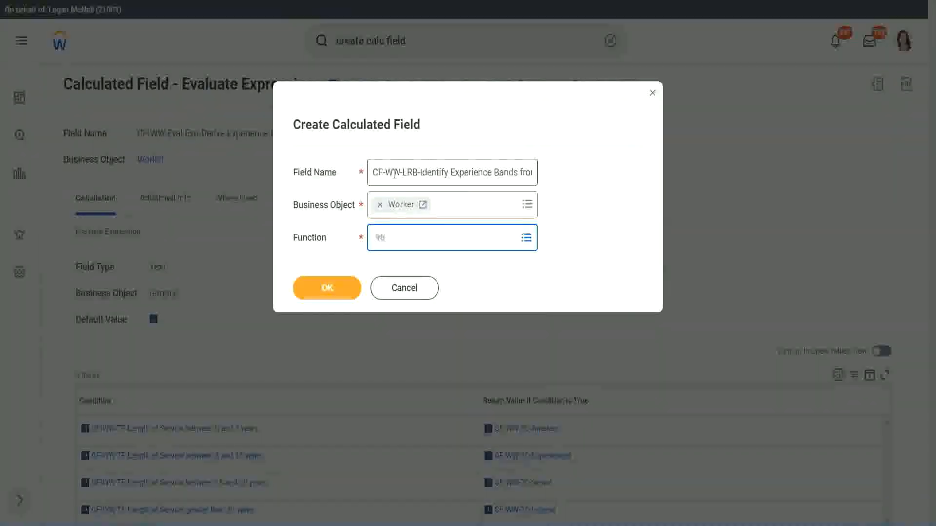
{"action": "key", "text": "Return"}
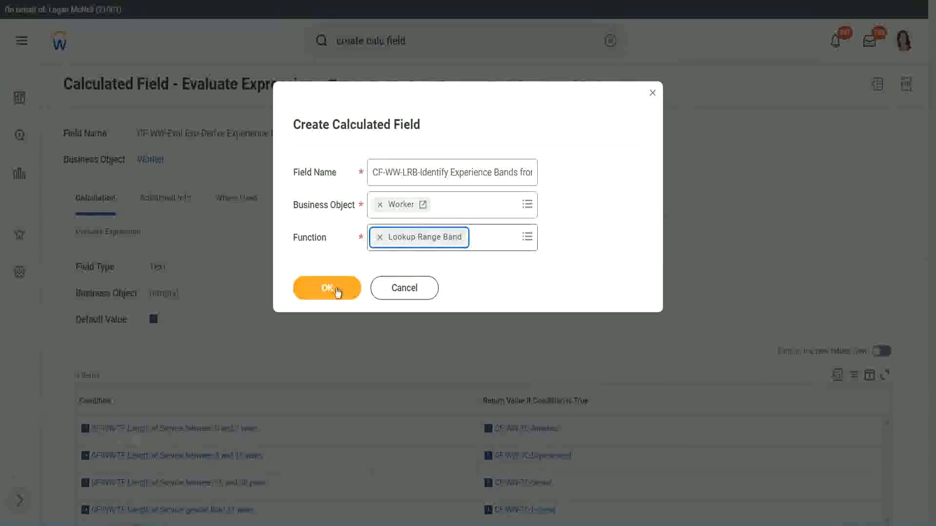
{"action": "left_click", "coordinate": [334, 290]}
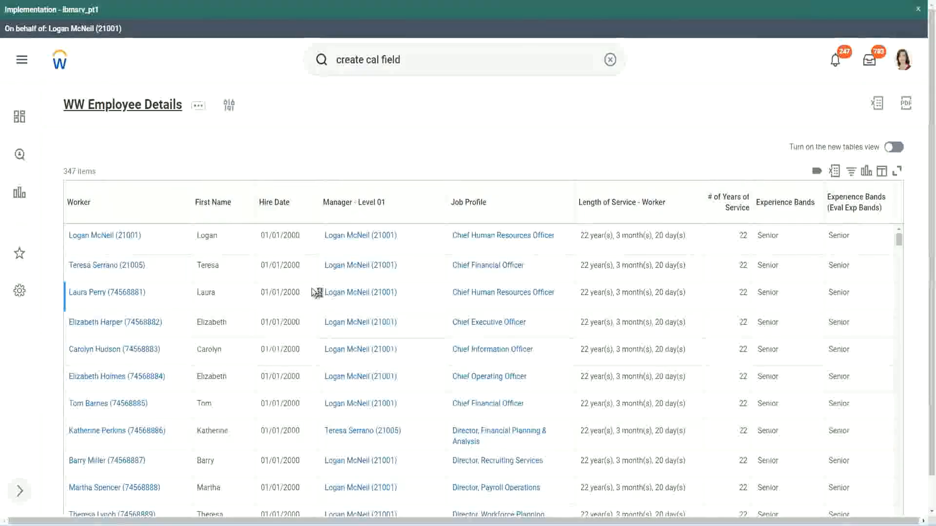
Copy the name "CF-WW-Convert Text To Number-Number of Years from Length of Service" from the WW Employee Details report definition and set it as the Source Field
{"action": "scroll", "coordinate": [311, 317], "scroll_direction": "down", "scroll_amount": 5}
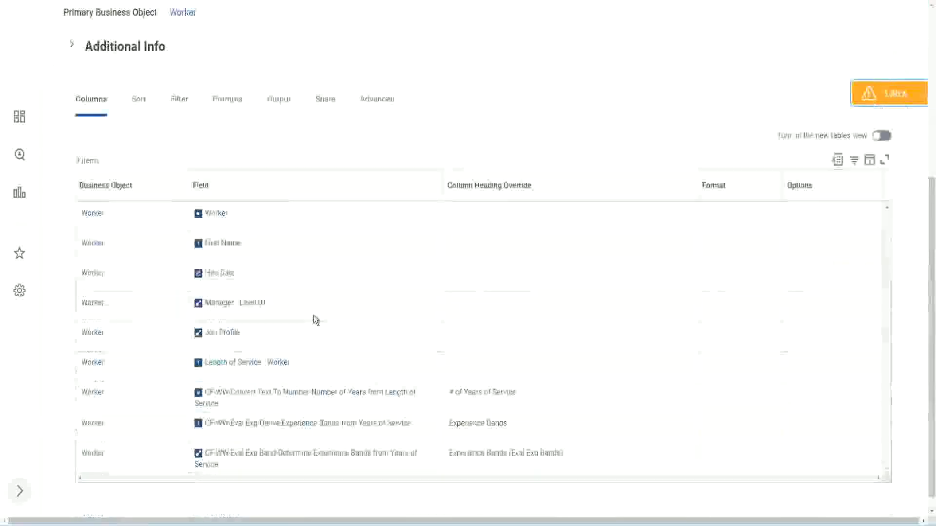
{"action": "right_click", "coordinate": [297, 382]}
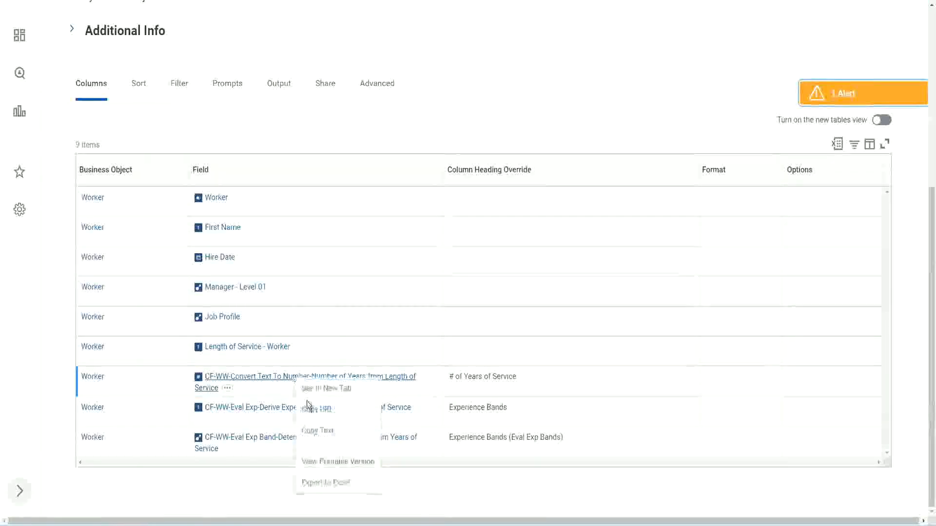
{"action": "left_click", "coordinate": [318, 431]}
{"action": "key", "text": "ctrl+Tab"}
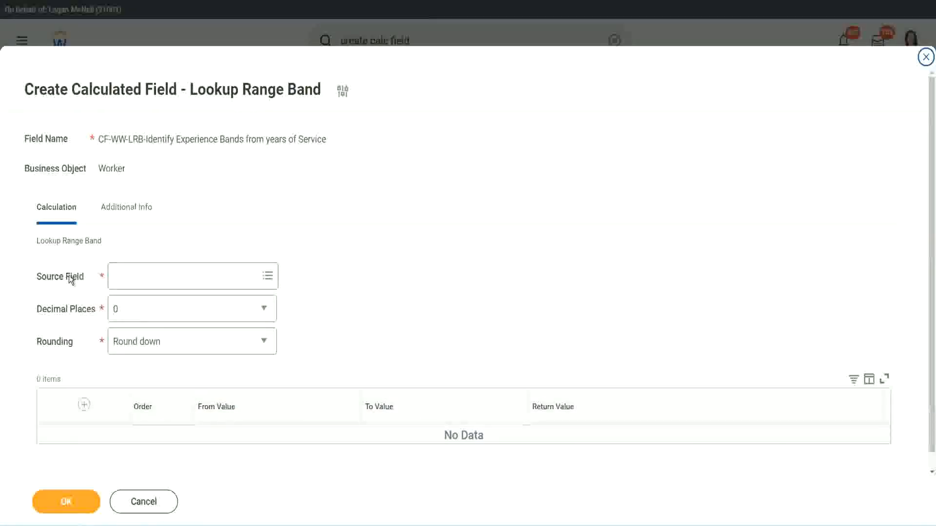
{"action": "left_click", "coordinate": [146, 277]}
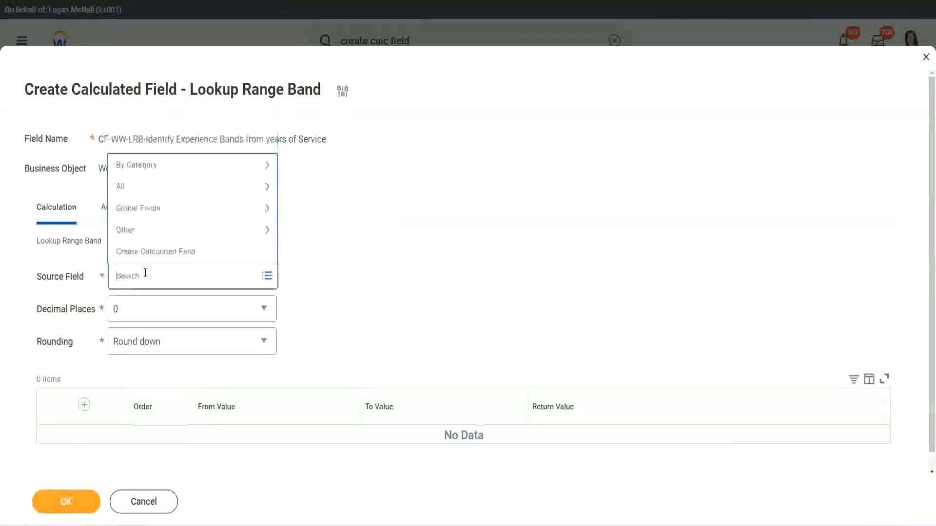
{"action": "key", "text": "ctrl+v"}
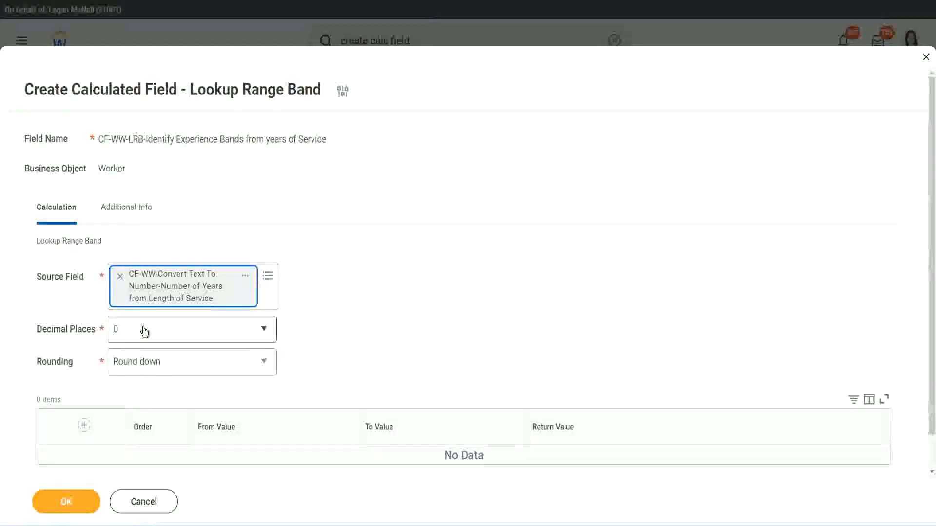
Check the available Decimal Places and Rounding options, and set Rounding to Round
{"action": "left_click", "coordinate": [182, 334]}
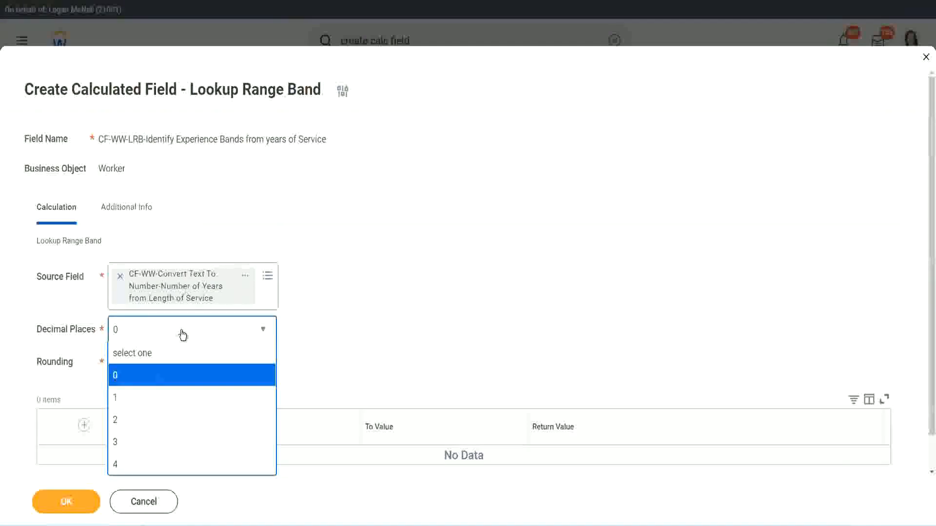
{"action": "left_click", "coordinate": [364, 320]}
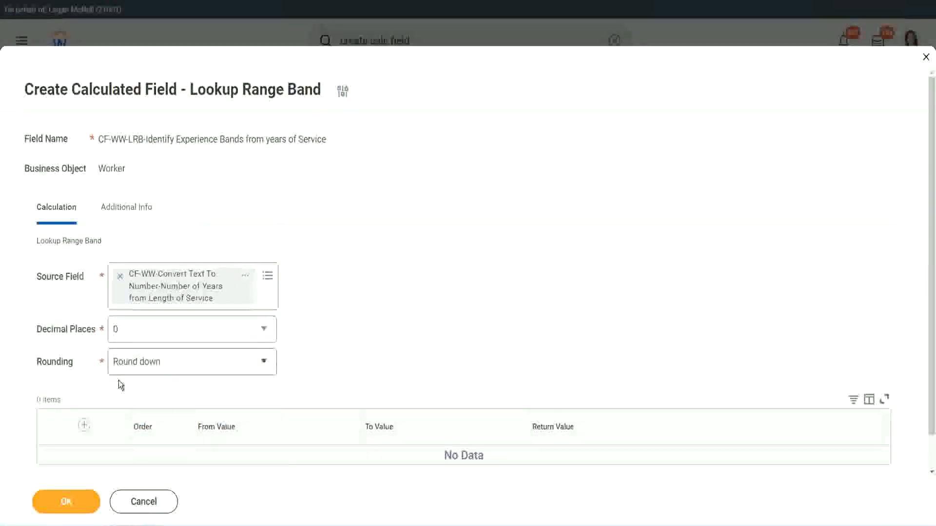
{"action": "left_click", "coordinate": [150, 366]}
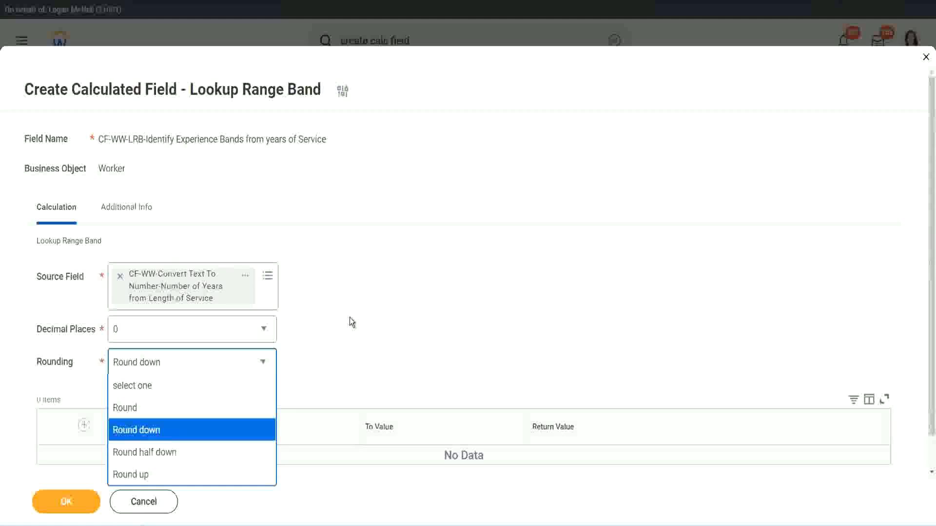
{"action": "left_click", "coordinate": [329, 358]}
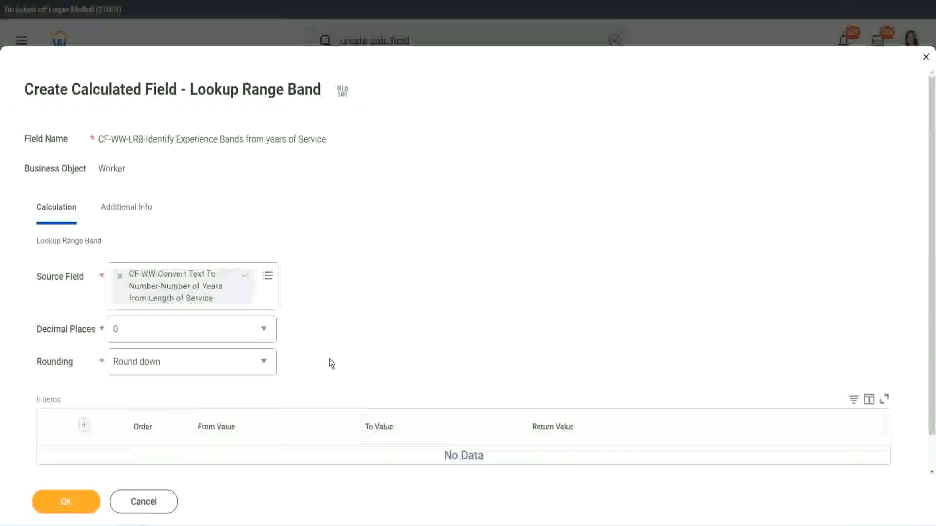
{"action": "left_click", "coordinate": [160, 367]}
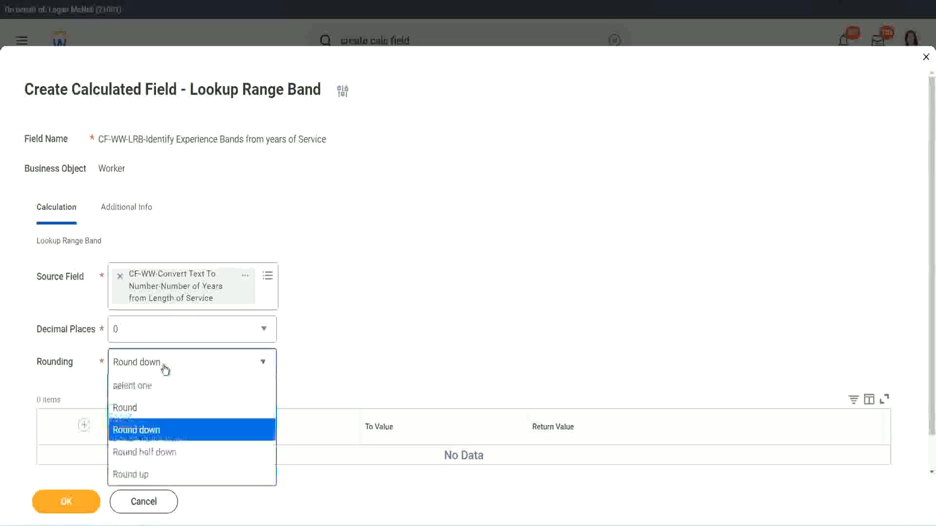
{"action": "left_click", "coordinate": [155, 414]}
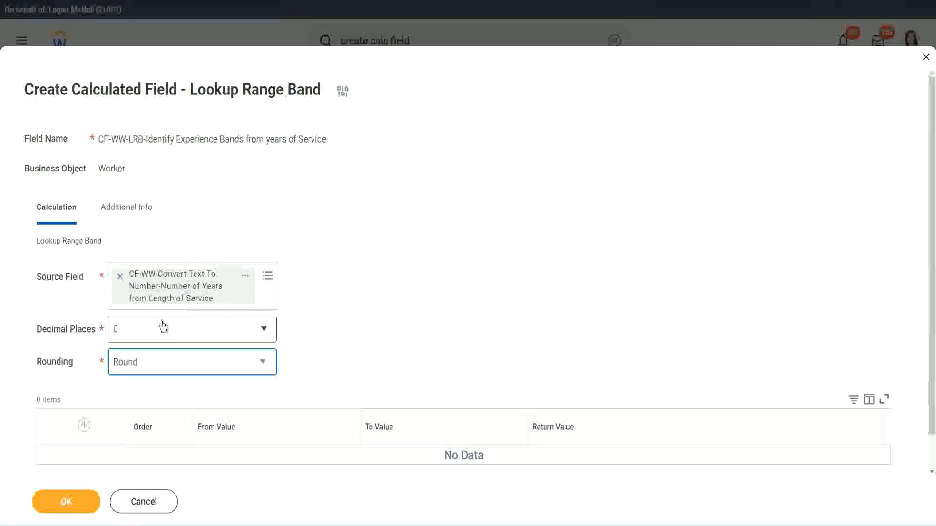
Add a range row with From Value 0, To Value 7 and Return Value Amateur
{"action": "left_click", "coordinate": [86, 426]}
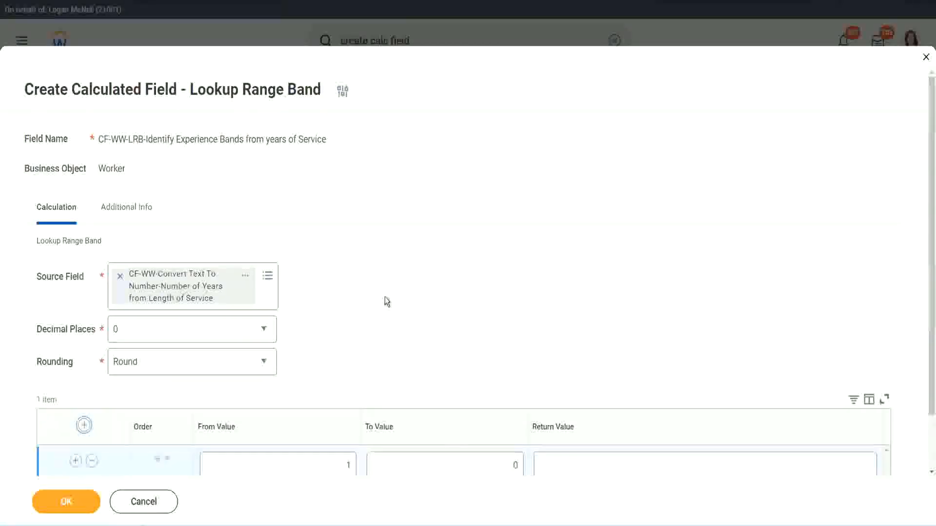
{"action": "scroll", "coordinate": [388, 298], "scroll_direction": "down", "scroll_amount": 2}
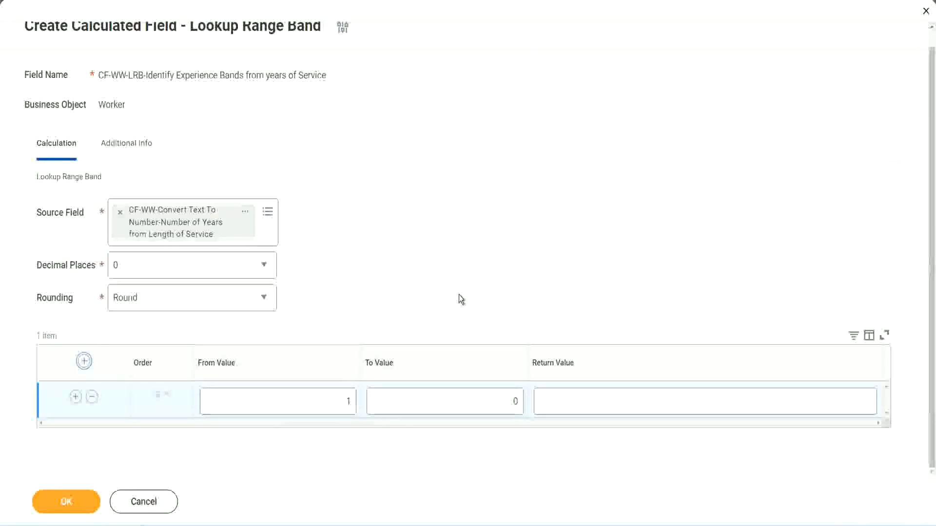
{"action": "double_click", "coordinate": [341, 405]}
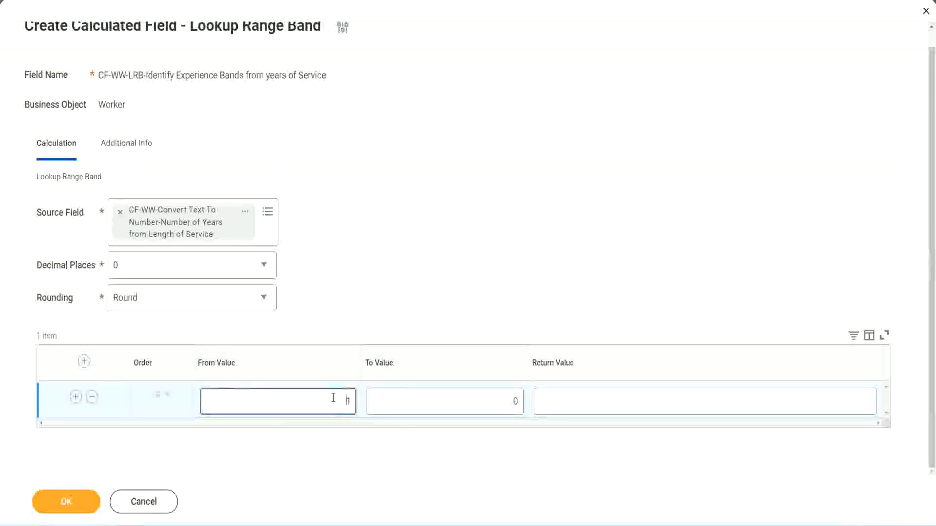
{"action": "type", "text": "0"}
{"action": "key", "text": "Tab"}
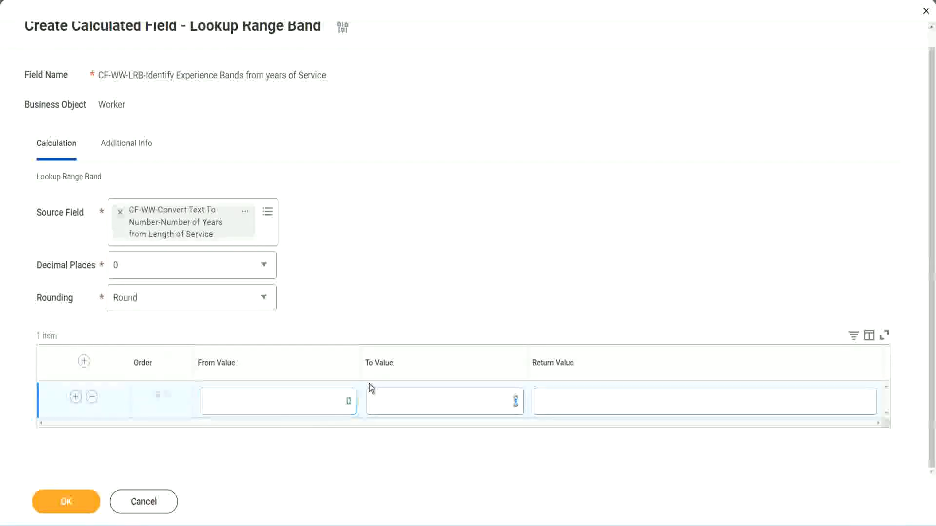
{"action": "type", "text": "7"}
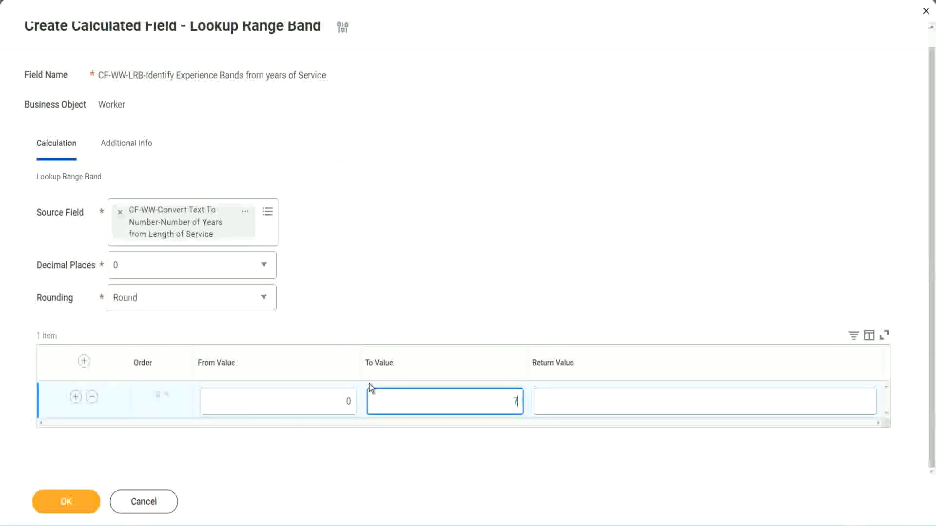
{"action": "key", "text": "Tab"}
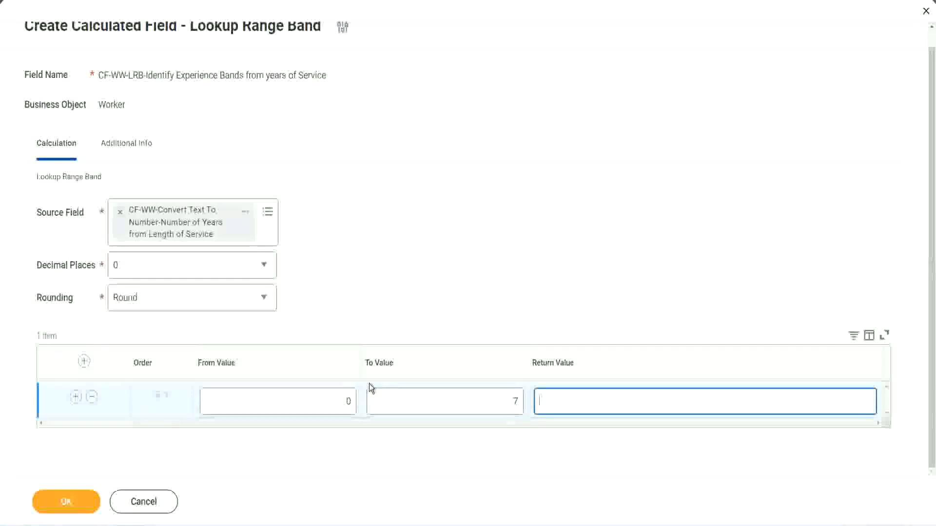
{"action": "type", "text": "Amateur"}
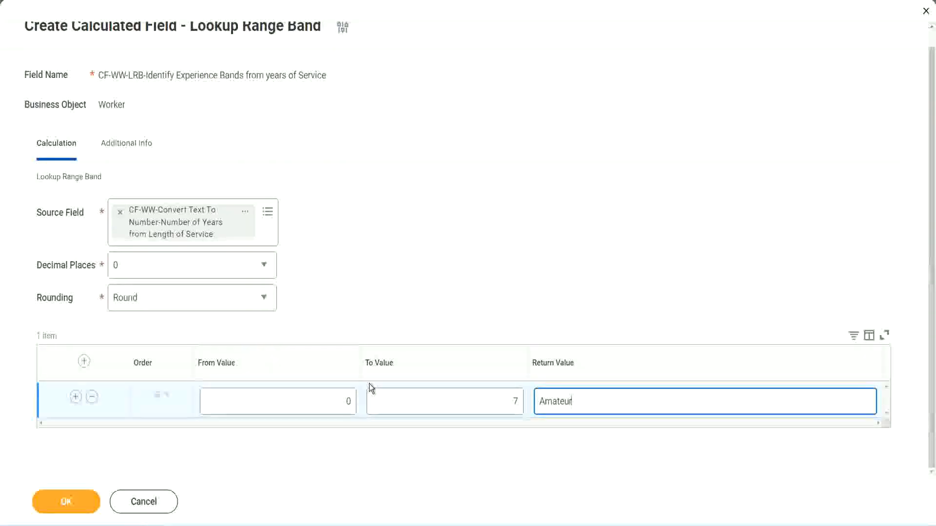
{"action": "left_click", "coordinate": [325, 403]}
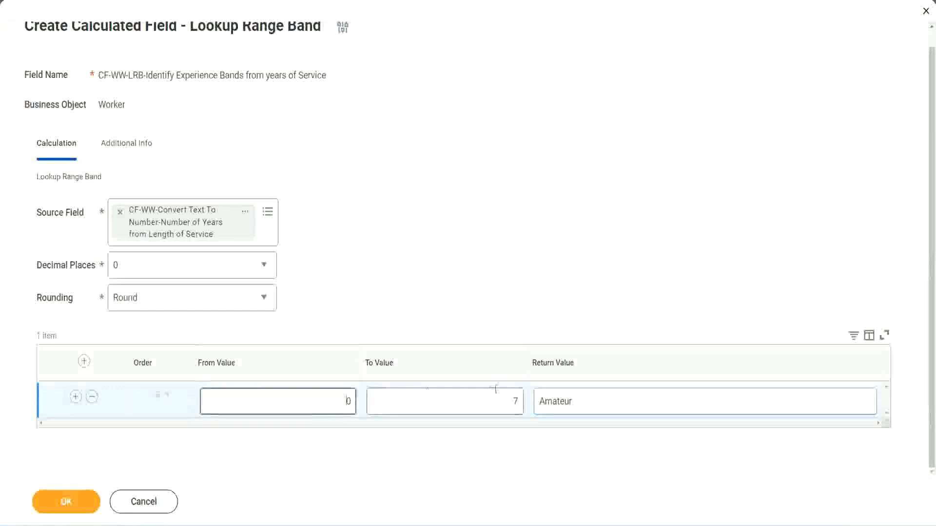
{"action": "left_click", "coordinate": [506, 395]}
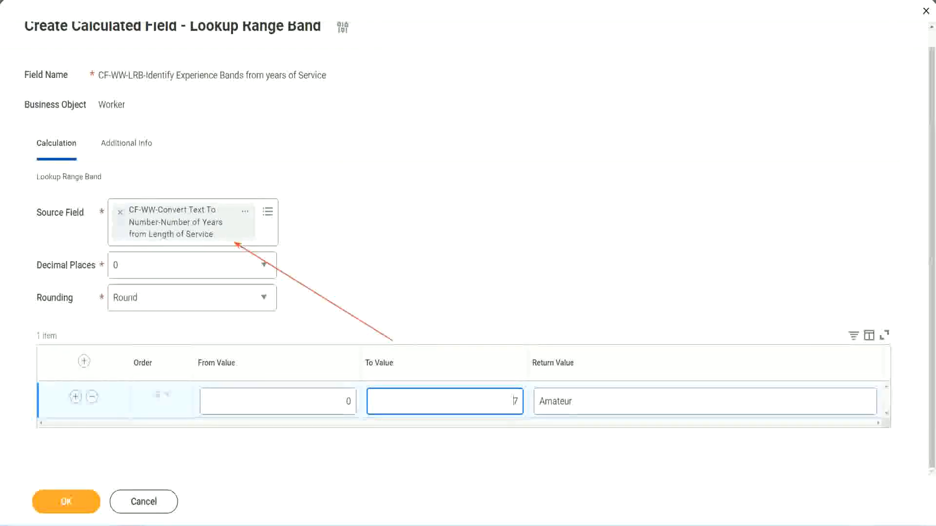
Add a second range row with From Value 8, To Value 15 and Return Value Experienced
{"action": "left_click", "coordinate": [76, 397]}
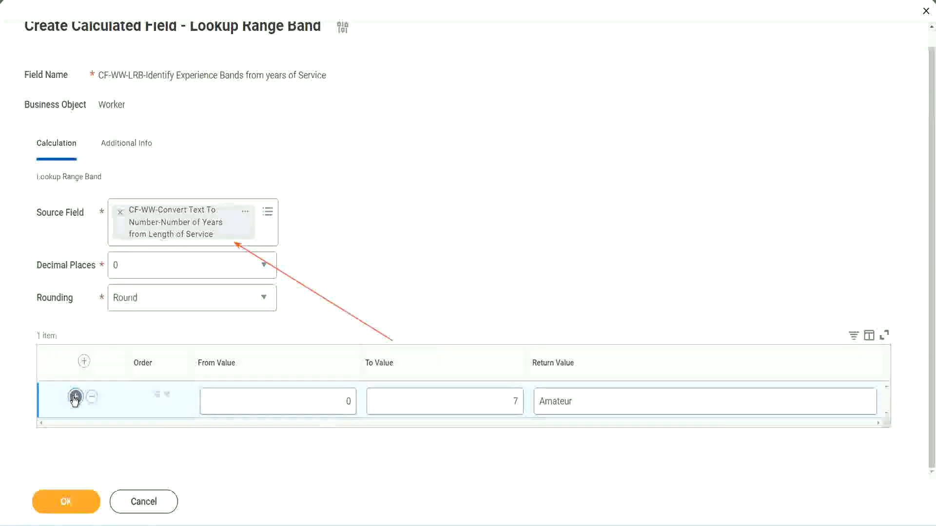
{"action": "left_click", "coordinate": [358, 437]}
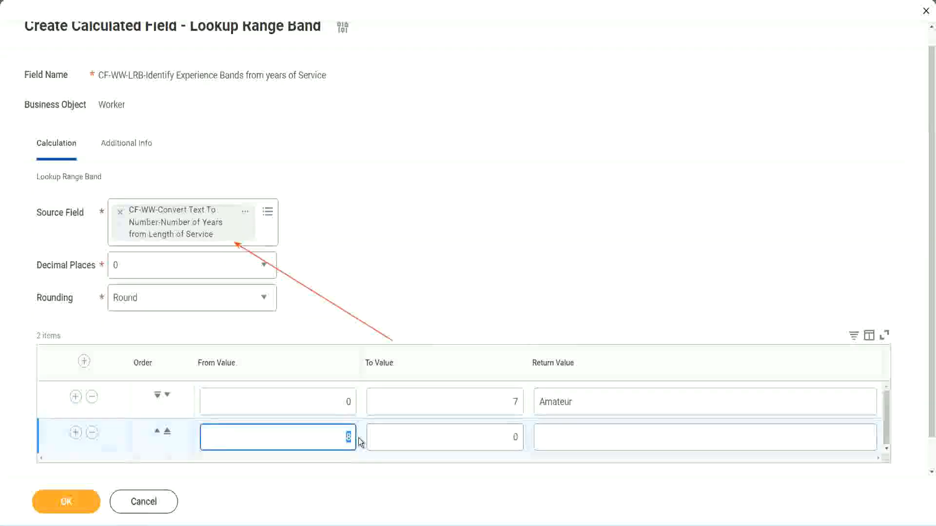
{"action": "left_click", "coordinate": [339, 402]}
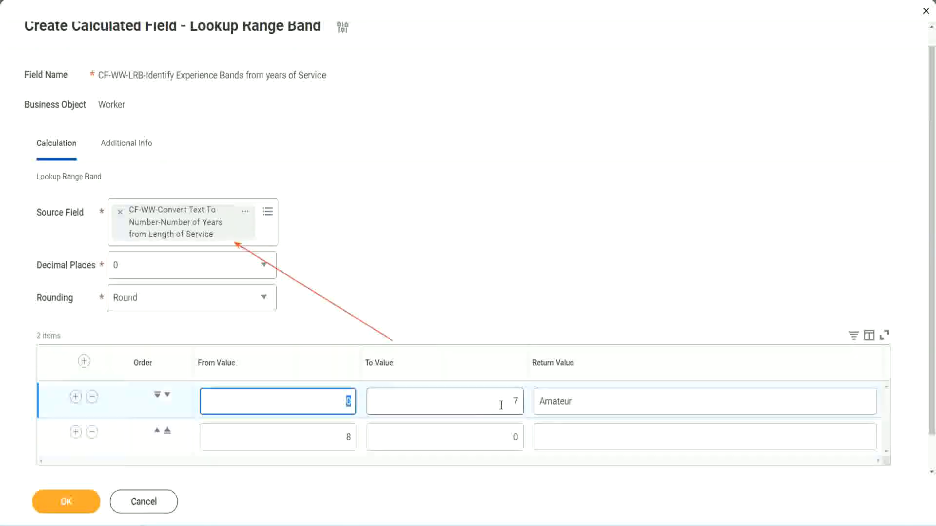
{"action": "left_click", "coordinate": [509, 405]}
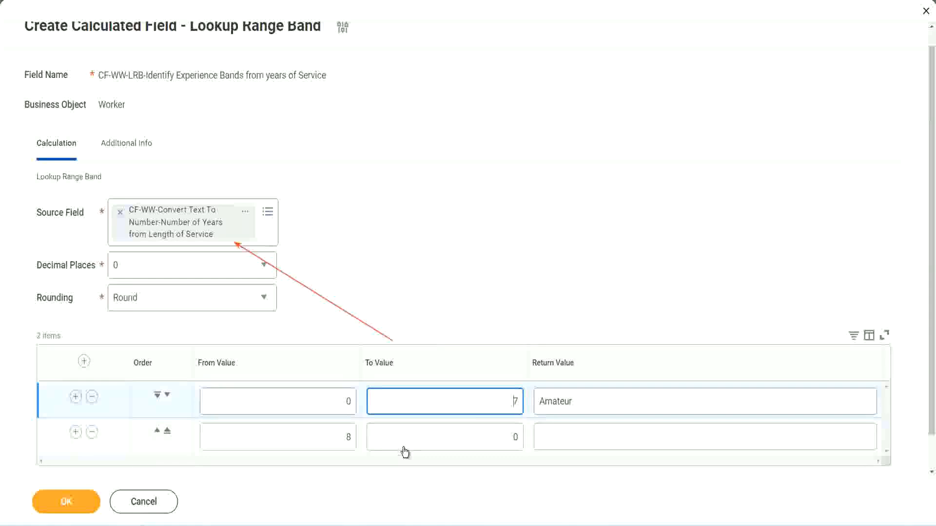
{"action": "left_click", "coordinate": [333, 440]}
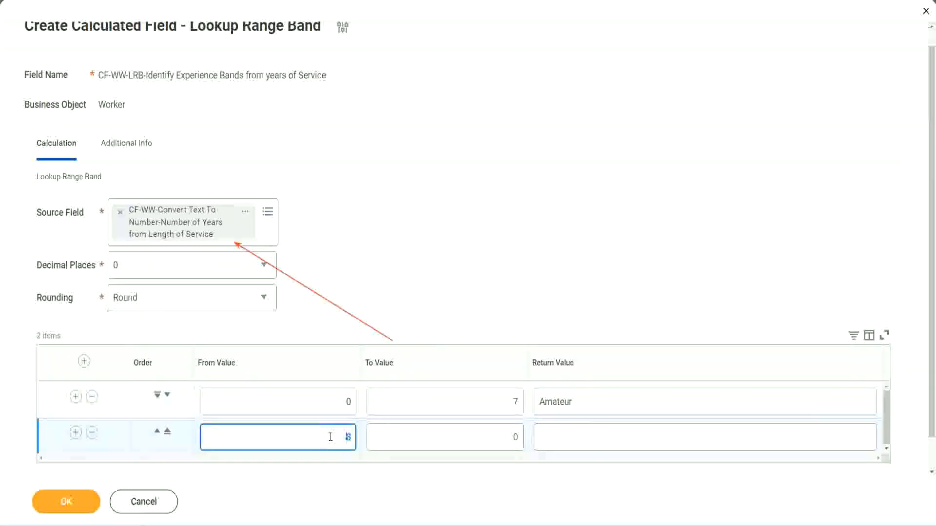
{"action": "left_click", "coordinate": [506, 437]}
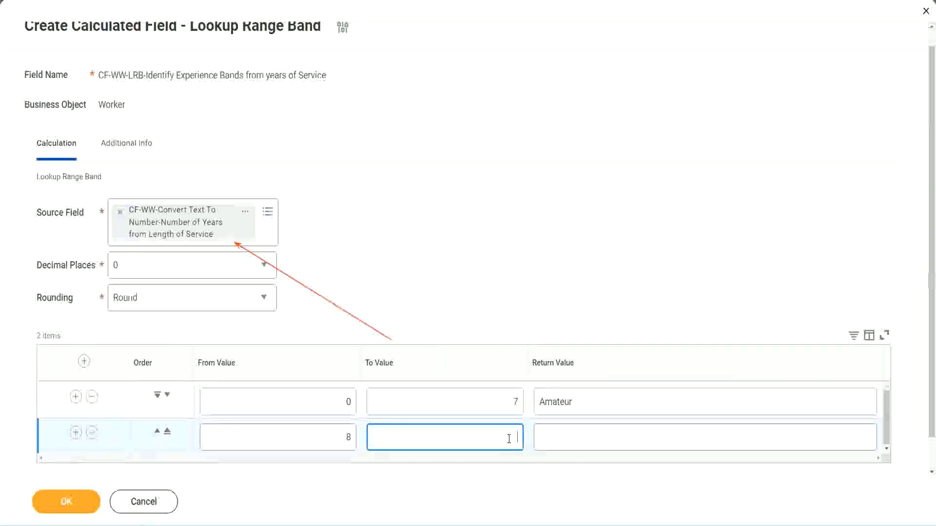
{"action": "type", "text": "15"}
{"action": "left_click", "coordinate": [577, 435]}
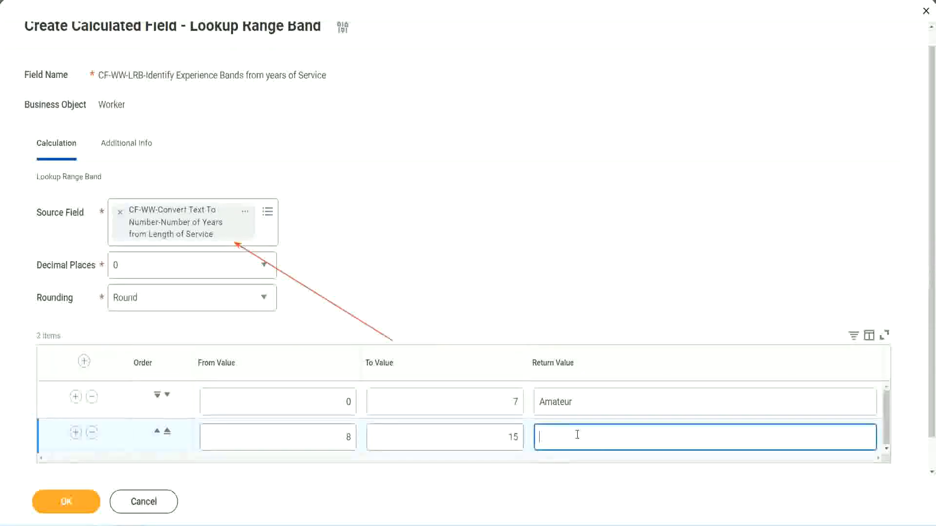
{"action": "type", "text": "Experienced"}
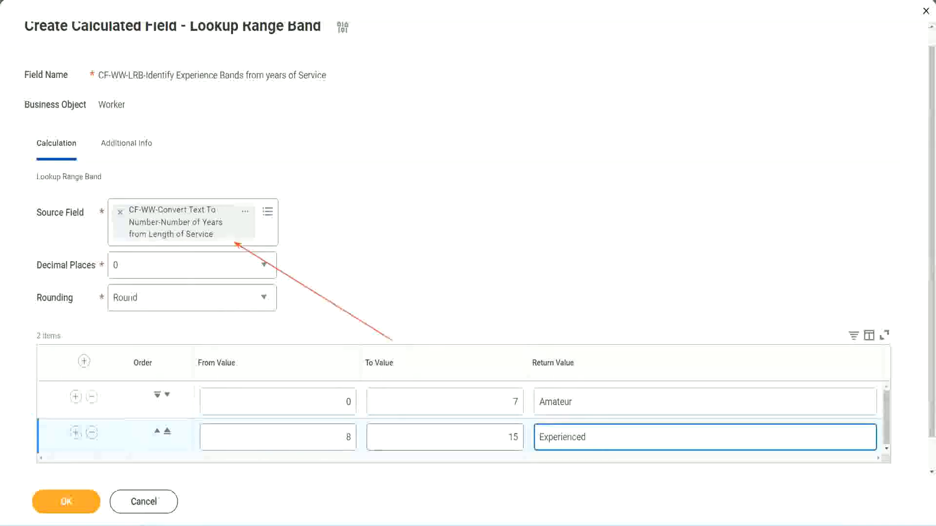
Add a third range row with From Value 16, To Value 30 and Return Value Senior
{"action": "left_click", "coordinate": [76, 432]}
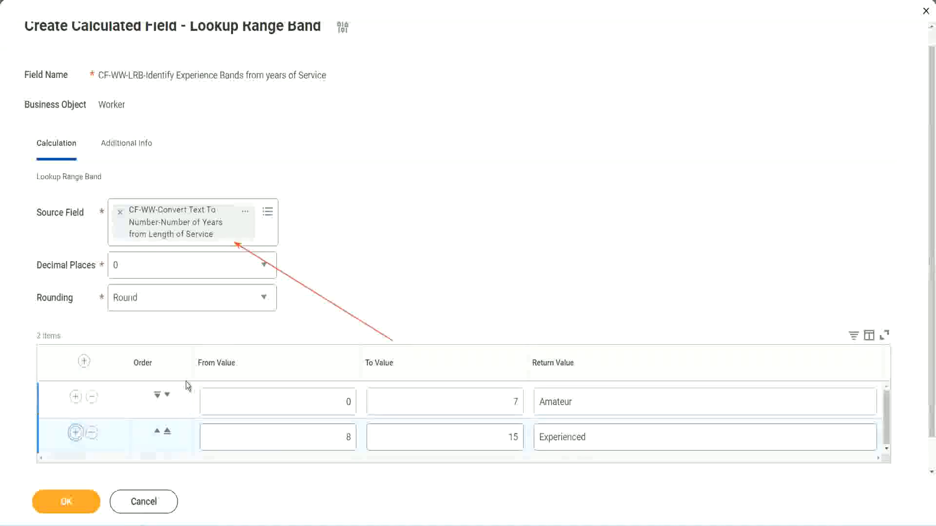
{"action": "scroll", "coordinate": [368, 280], "scroll_direction": "down", "scroll_amount": 2}
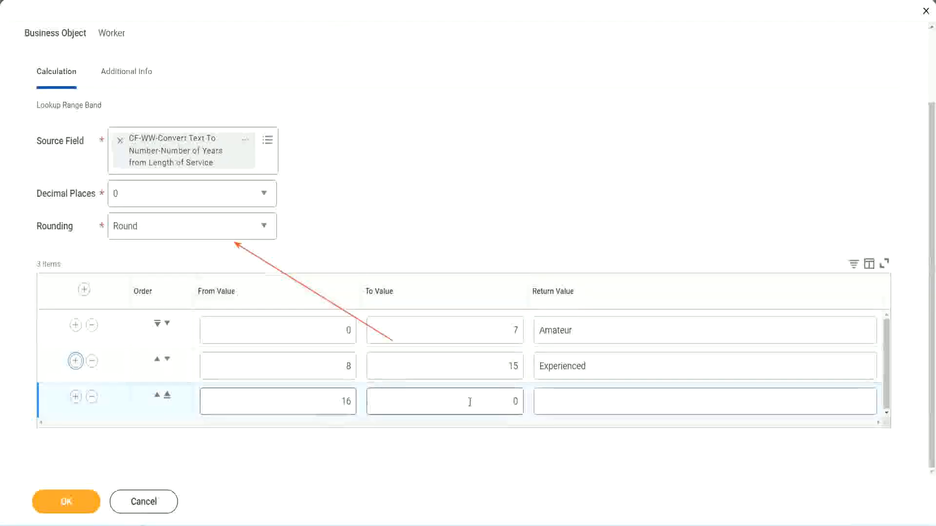
{"action": "left_click", "coordinate": [497, 400]}
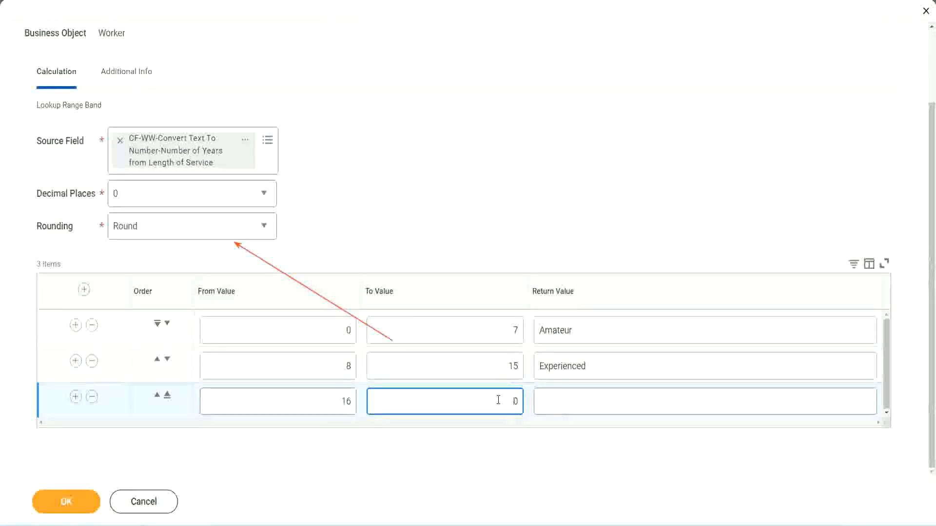
{"action": "type", "text": "3"}
{"action": "key", "text": "Tab"}
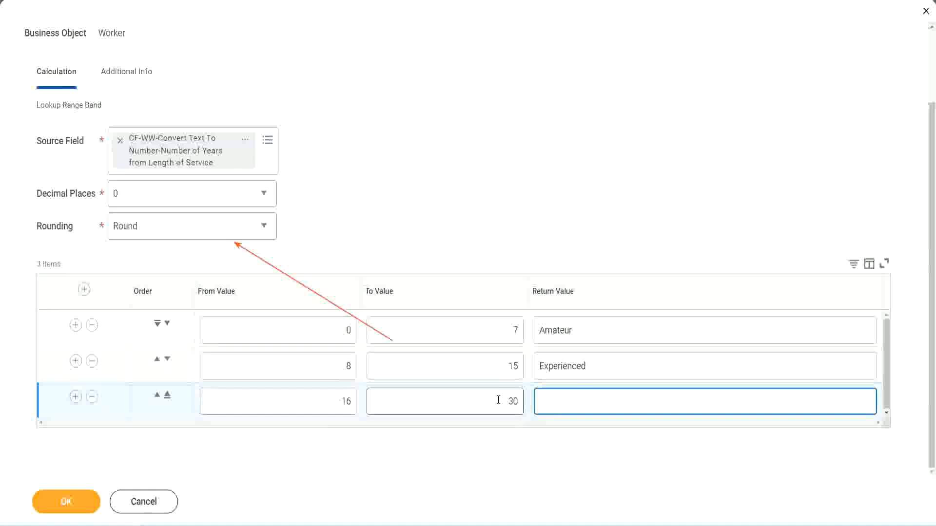
{"action": "type", "text": "L"}
{"action": "type", "text": "Senior"}
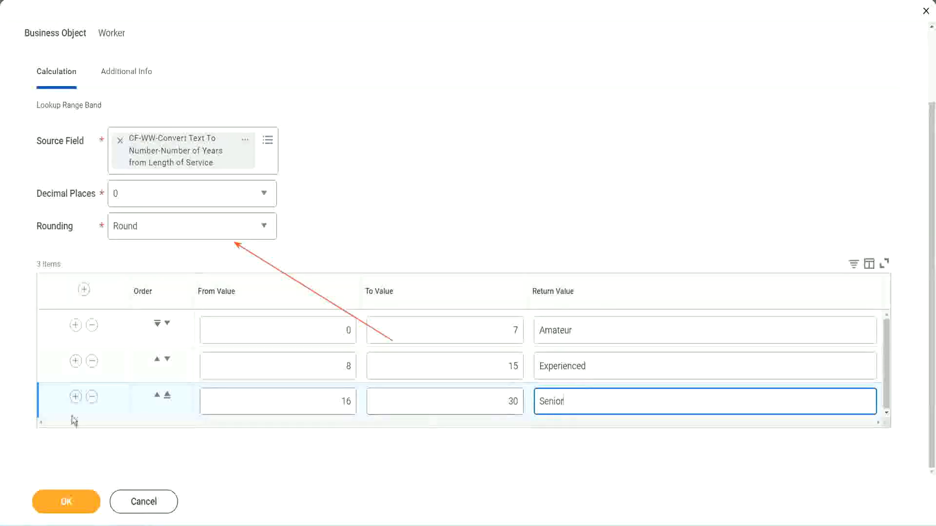
Add a fourth range row with From Value 31, To Value 1000 and Return Value Legend
{"action": "left_click", "coordinate": [76, 396]}
{"action": "scroll", "coordinate": [177, 369], "scroll_direction": "down", "scroll_amount": 1}
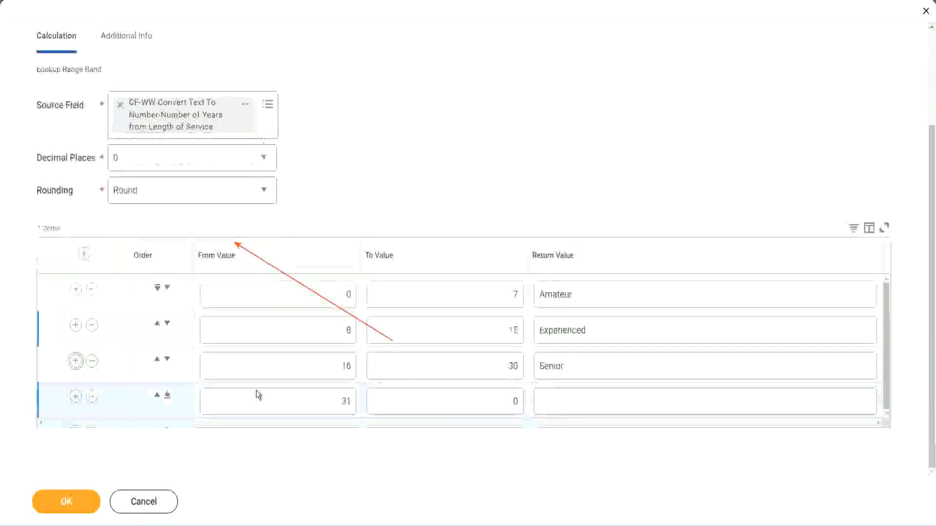
{"action": "left_click", "coordinate": [353, 397]}
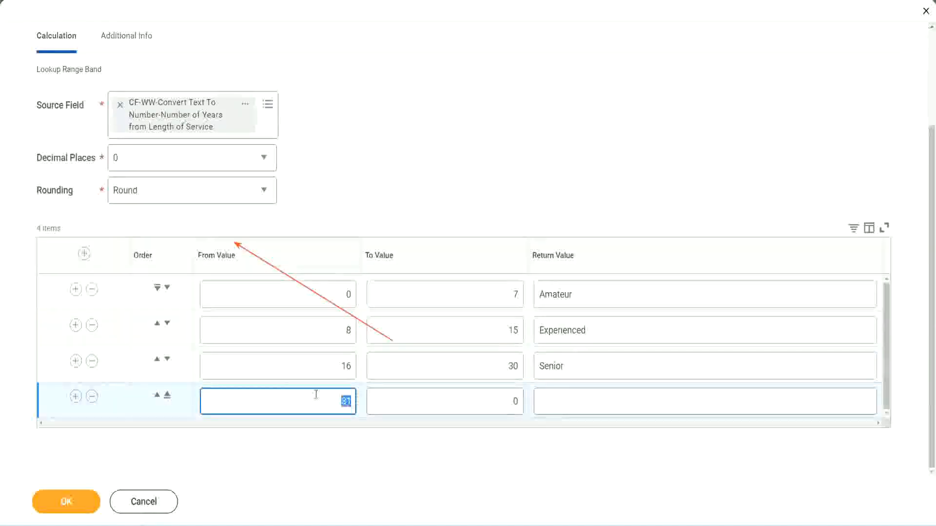
{"action": "left_click", "coordinate": [504, 402]}
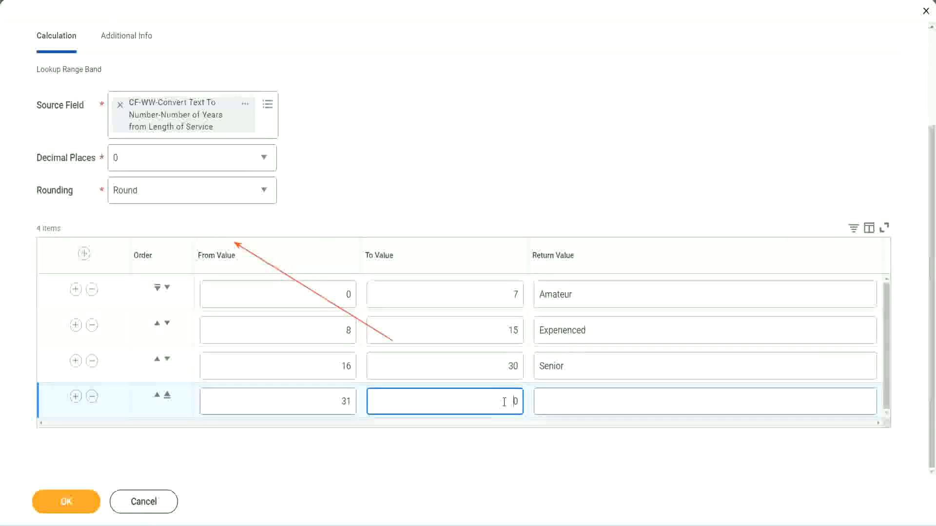
{"action": "type", "text": "1000"}
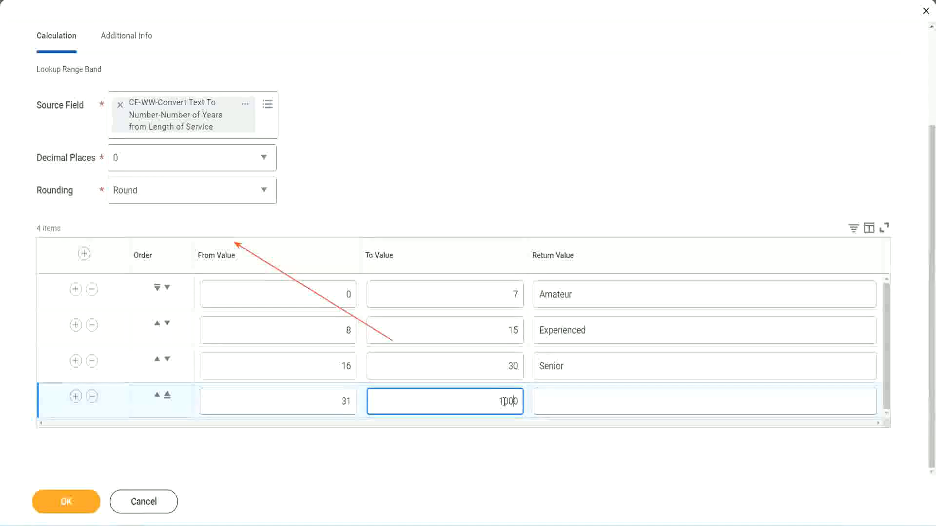
{"action": "left_click_drag", "start_coordinate": [485, 398], "coordinate": [541, 397]}
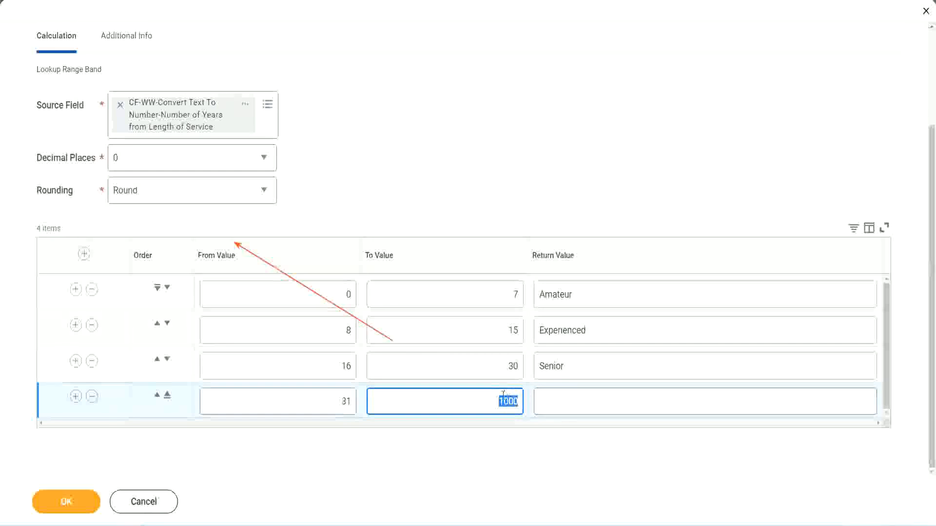
{"action": "left_click_drag", "start_coordinate": [490, 398], "coordinate": [525, 399]}
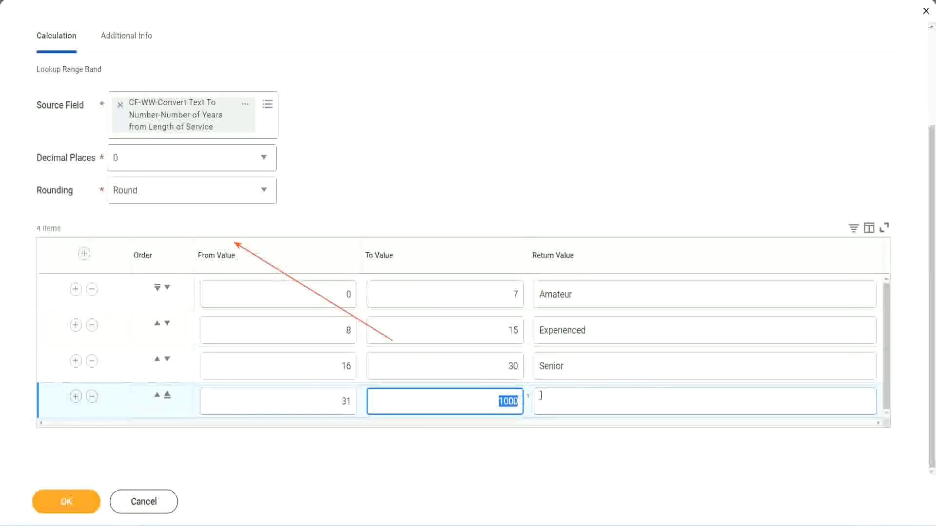
{"action": "left_click", "coordinate": [583, 402]}
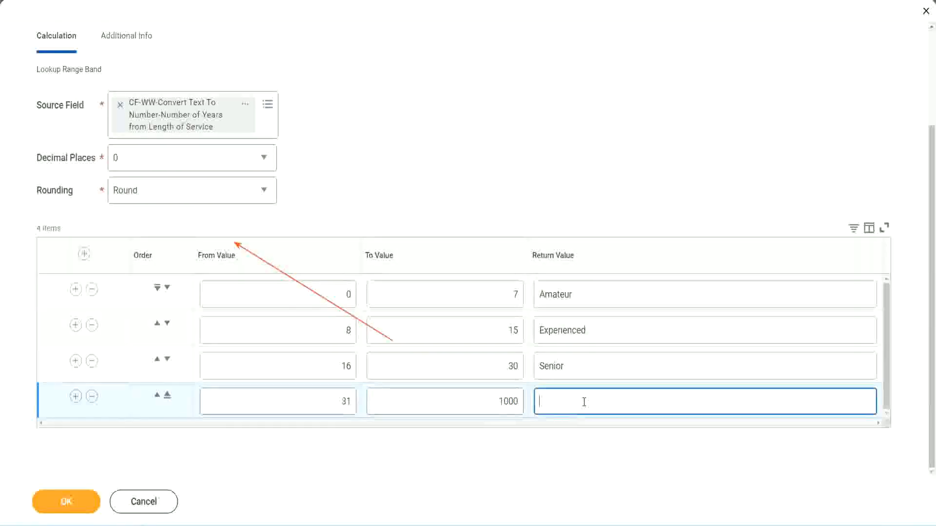
{"action": "type", "text": "Legend"}
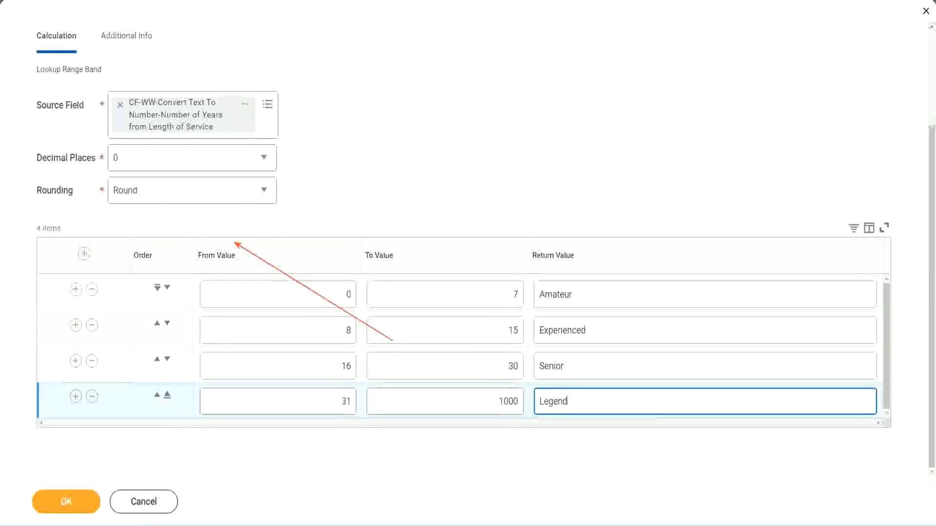
{"action": "left_click", "coordinate": [436, 161]}
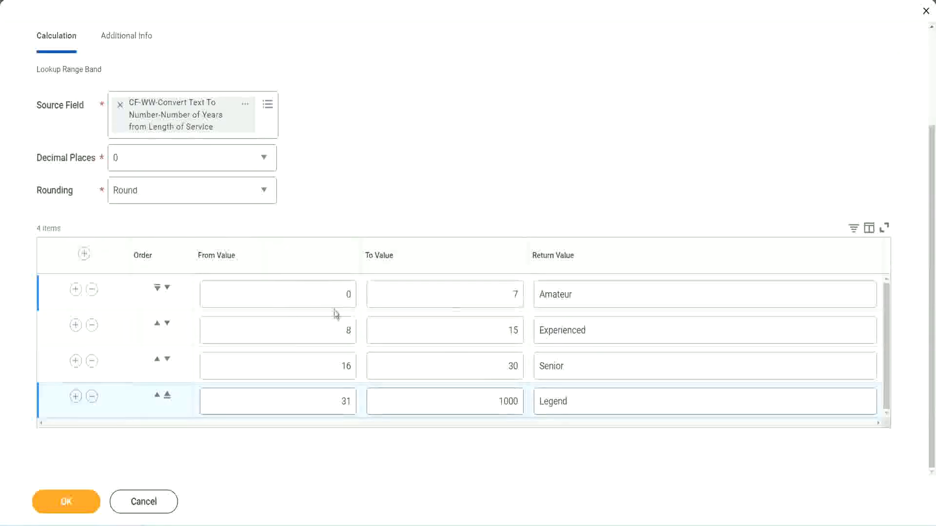
Review the Return Values of all four range rows and the From and To Values of the Amateur row
{"action": "double_click", "coordinate": [608, 292]}
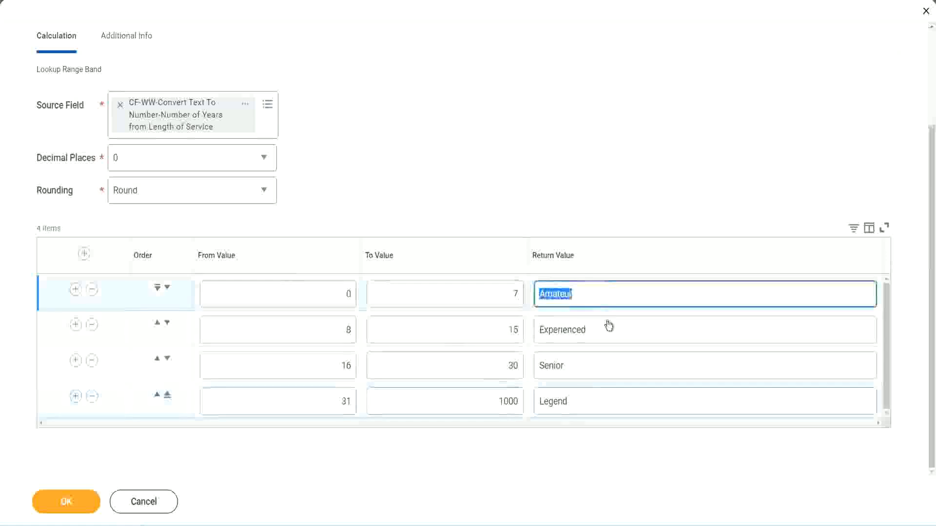
{"action": "double_click", "coordinate": [607, 329]}
{"action": "double_click", "coordinate": [591, 370]}
{"action": "double_click", "coordinate": [590, 401]}
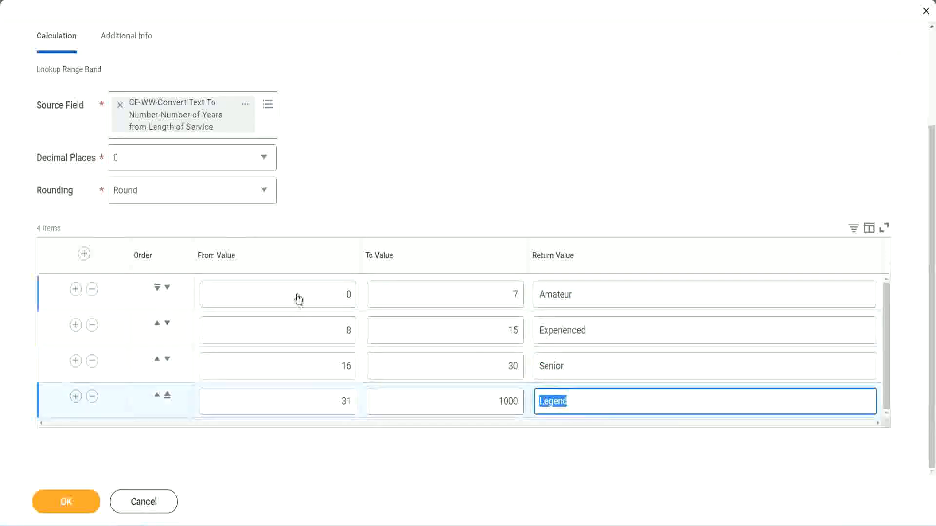
{"action": "double_click", "coordinate": [322, 294]}
{"action": "left_click", "coordinate": [480, 287]}
{"action": "left_click", "coordinate": [612, 299]}
{"action": "left_click", "coordinate": [604, 333]}
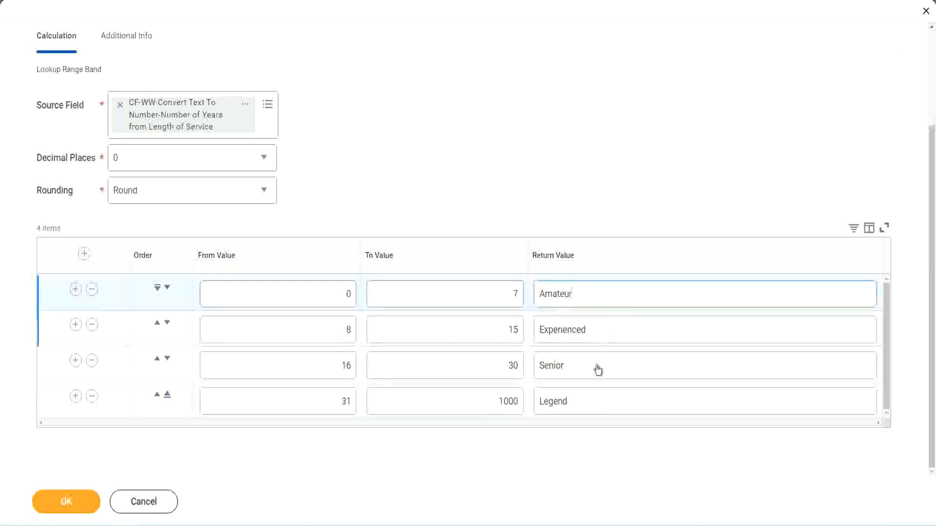
{"action": "left_click", "coordinate": [598, 369]}
{"action": "left_click", "coordinate": [588, 397]}
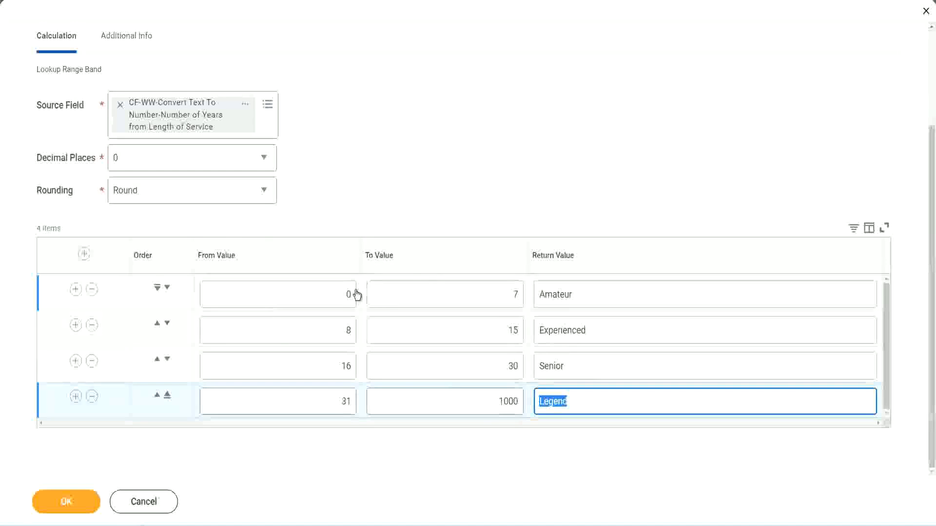
{"action": "left_click", "coordinate": [440, 215]}
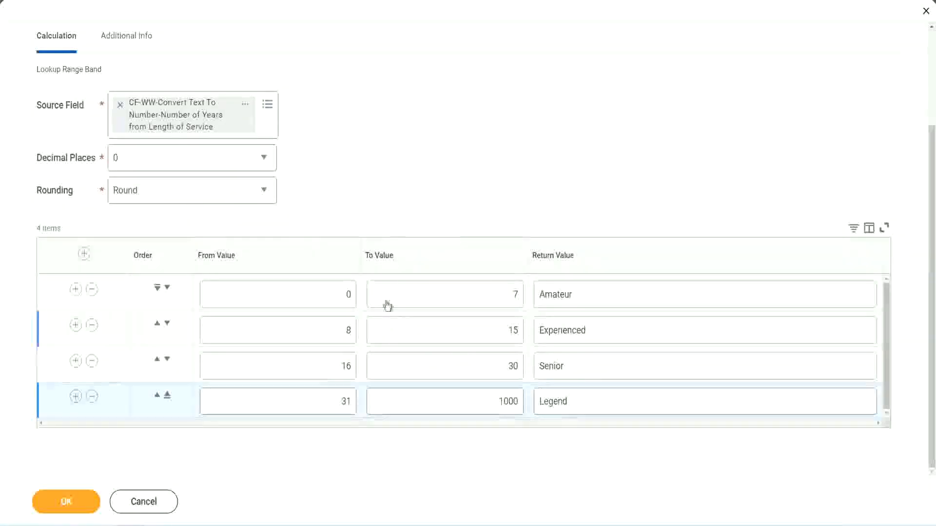
Save the Lookup Range Band calculated field and copy its name from the save confirmation
{"action": "left_click", "coordinate": [64, 500]}
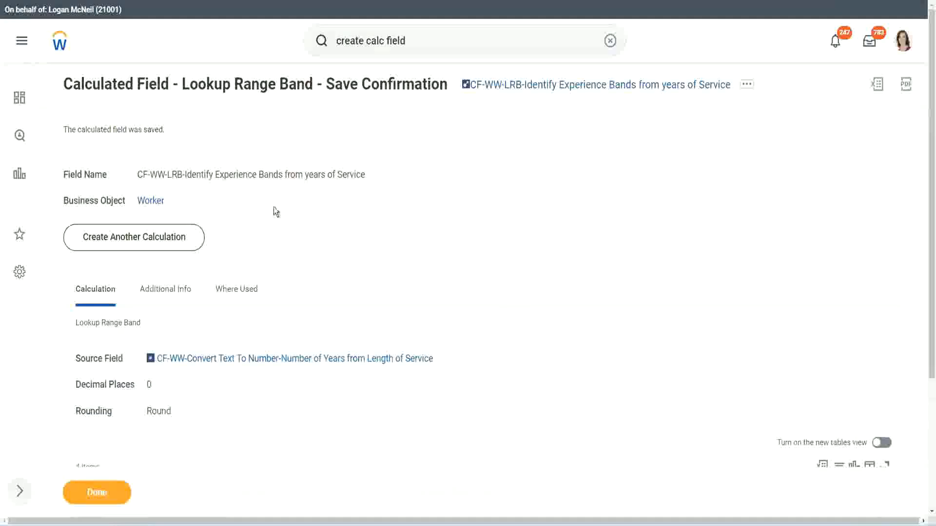
{"action": "right_click", "coordinate": [543, 88]}
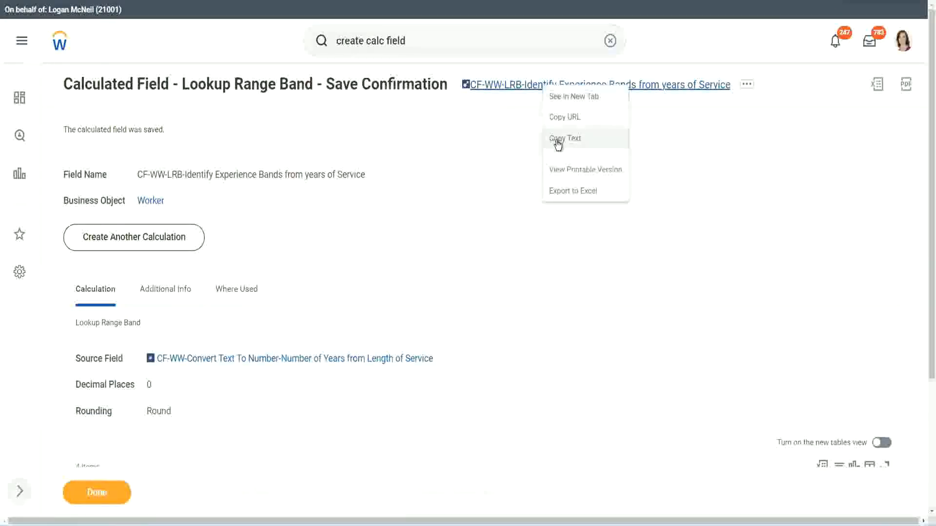
{"action": "left_click", "coordinate": [558, 140]}
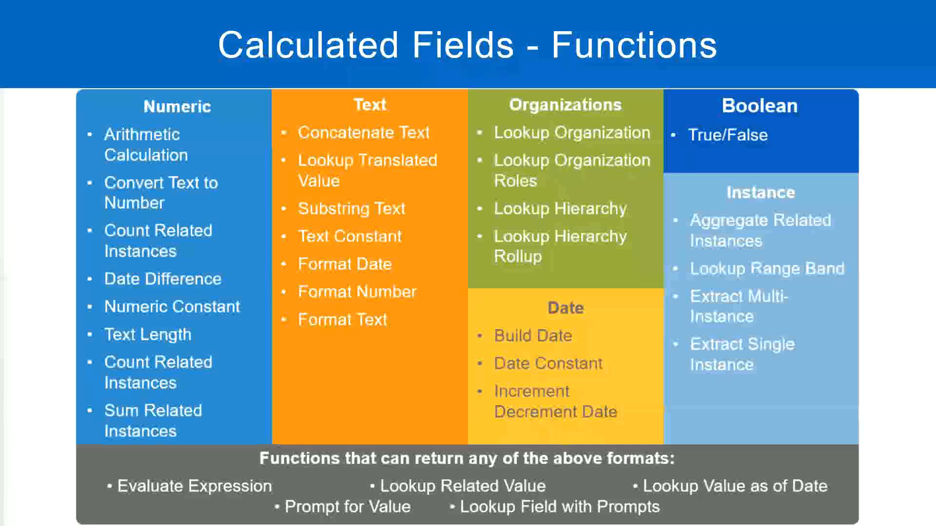
Switch to the Notepad++ notes and add the amount 10,000 USD on a new line below the Field 5 expression
{"action": "key", "text": "alt+Tab"}
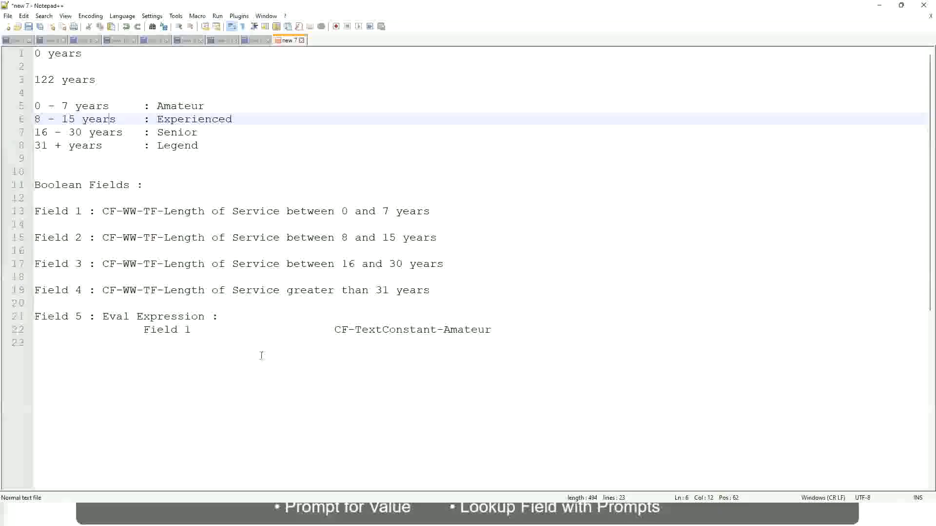
{"action": "left_click", "coordinate": [253, 360]}
{"action": "key", "text": "Return"}
{"action": "key", "text": "Return"}
{"action": "key", "text": "Return"}
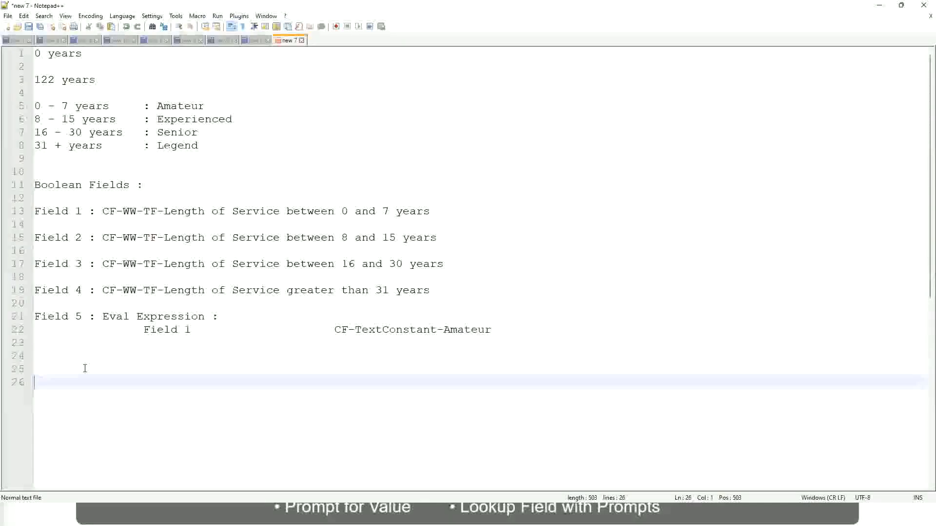
{"action": "type", "text": "10,000 USD"}
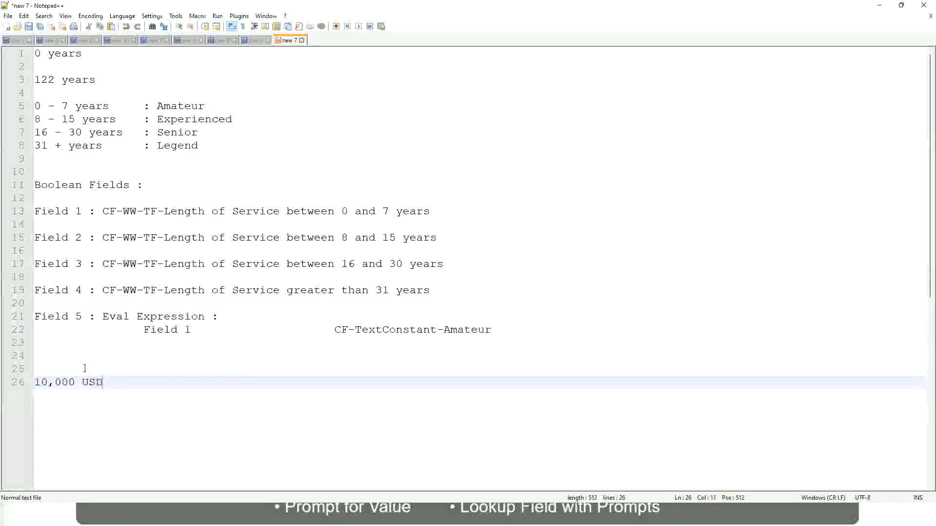
Add 1,000,000 USD as the upper amount on the same line, spaced well apart from 10,000 USD
{"action": "key", "text": "Tab"}
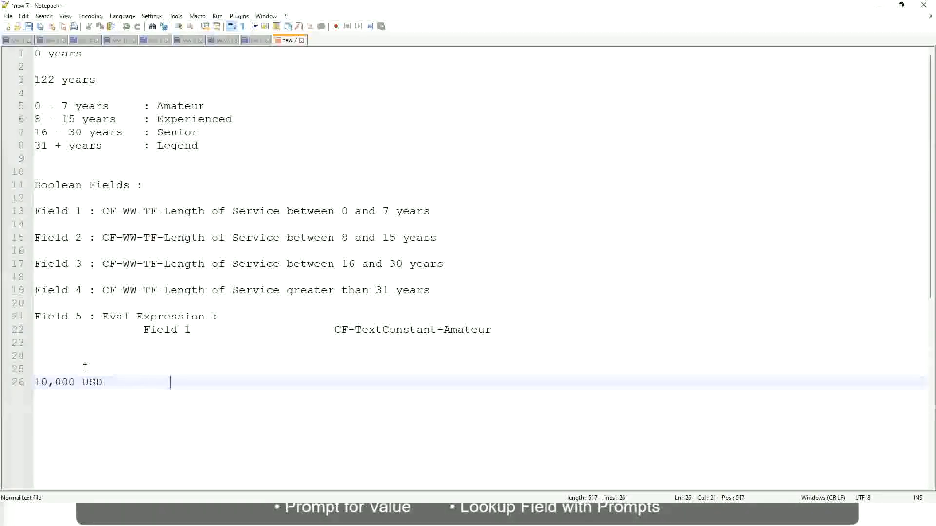
{"action": "key", "text": "Tab"}
{"action": "type", "text": "1,000"}
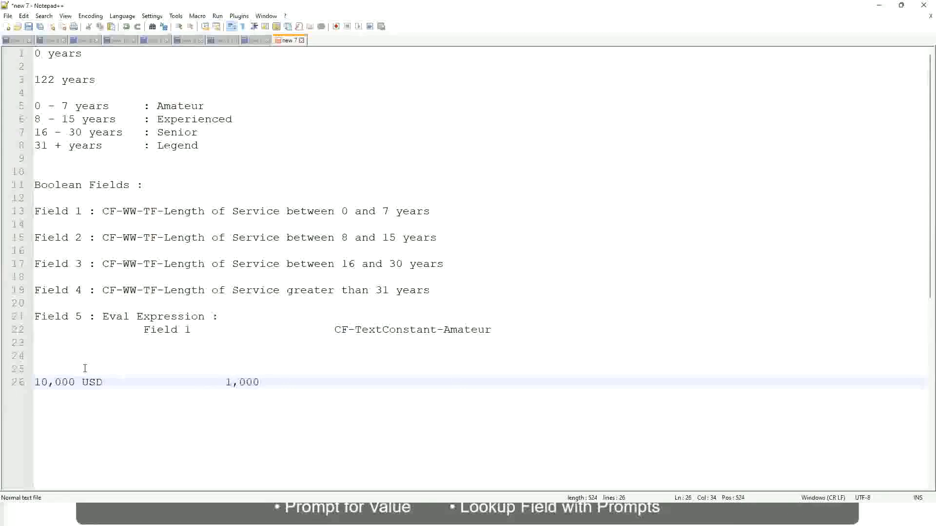
{"action": "type", "text": ",000"}
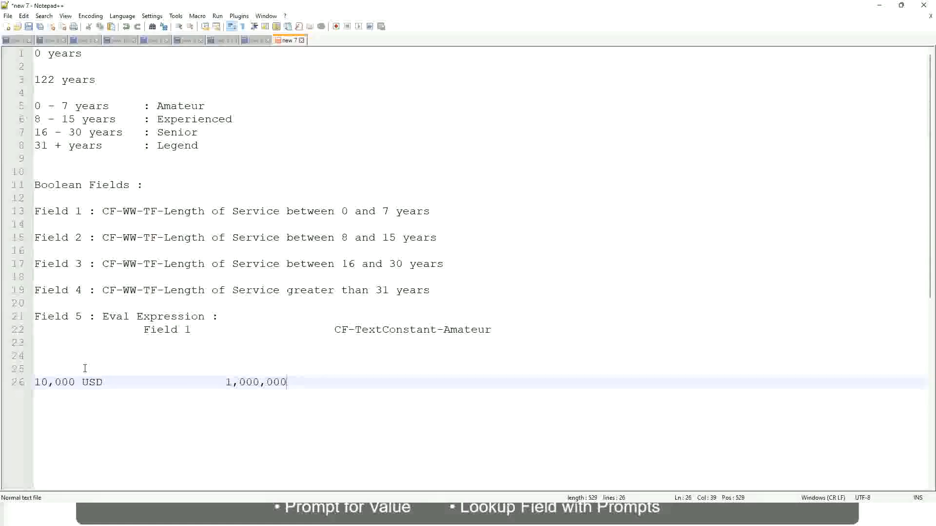
{"action": "key", "text": "Left"}
{"action": "key", "text": "Left"}
{"action": "key", "text": "Left"}
{"action": "key", "text": "Left"}
{"action": "key", "text": "Left"}
{"action": "key", "text": "Left"}
{"action": "key", "text": "Left"}
{"action": "key", "text": "Left"}
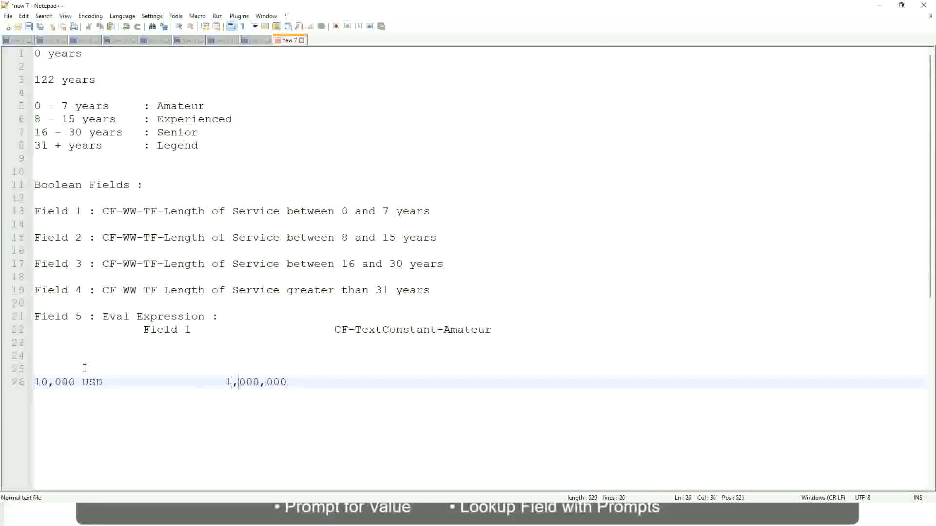
{"action": "key", "text": "Right"}
{"action": "key", "text": "Right"}
{"action": "key", "text": "Right"}
{"action": "key", "text": "Right"}
{"action": "key", "text": "Right"}
{"action": "key", "text": "Right"}
{"action": "key", "text": "End"}
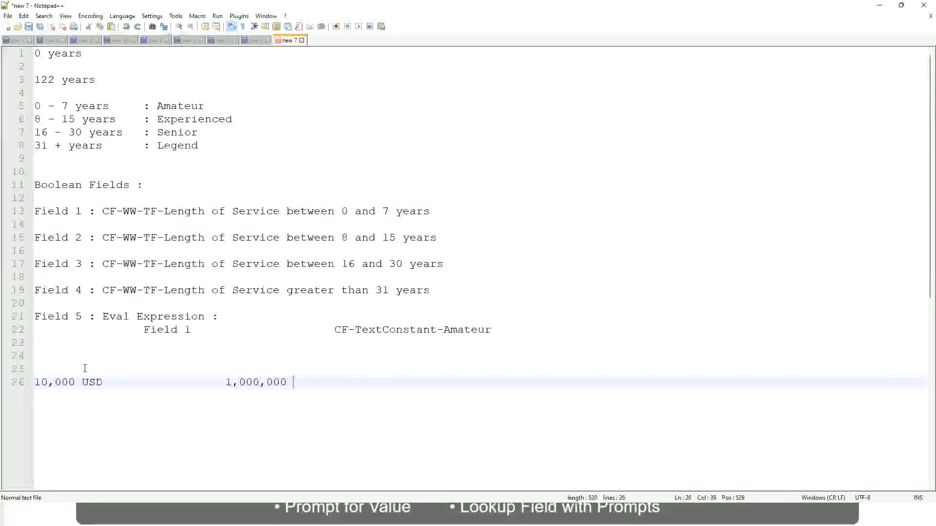
{"action": "type", "text": "USD"}
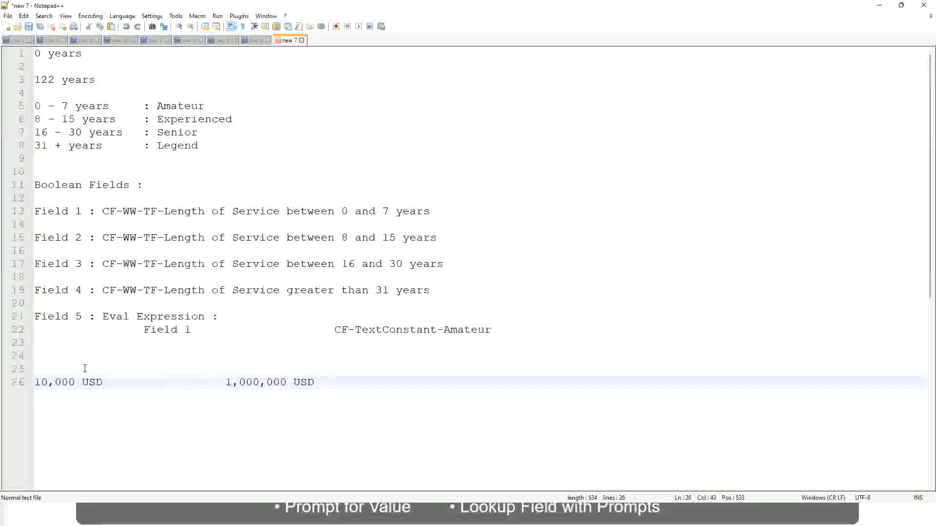
Add the band line "10 - 50,000 : Low" below the USD amounts, leaving a blank line between
{"action": "key", "text": "Return"}
{"action": "key", "text": "Return"}
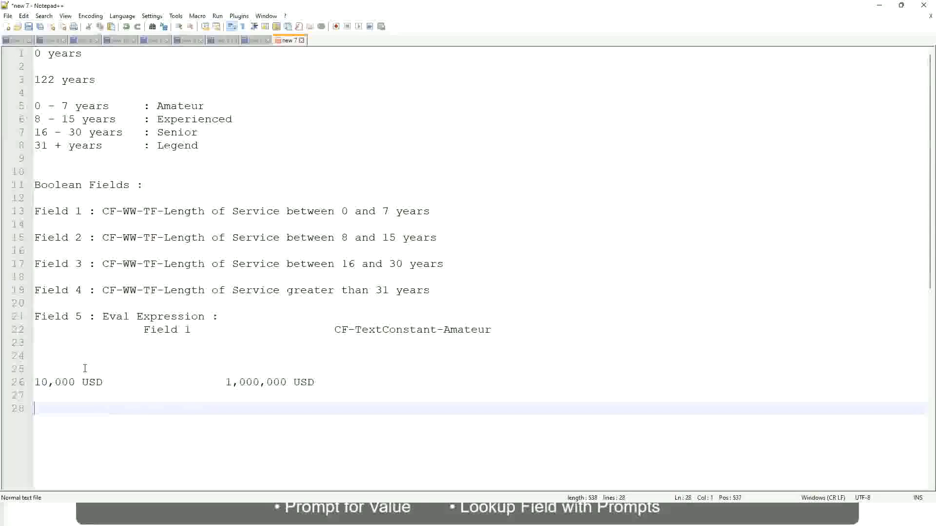
{"action": "type", "text": "10 - 50,000"}
{"action": "key", "text": "Tab"}
{"action": "key", "text": "Tab"}
{"action": "key", "text": "Tab"}
{"action": "key", "text": "Tab"}
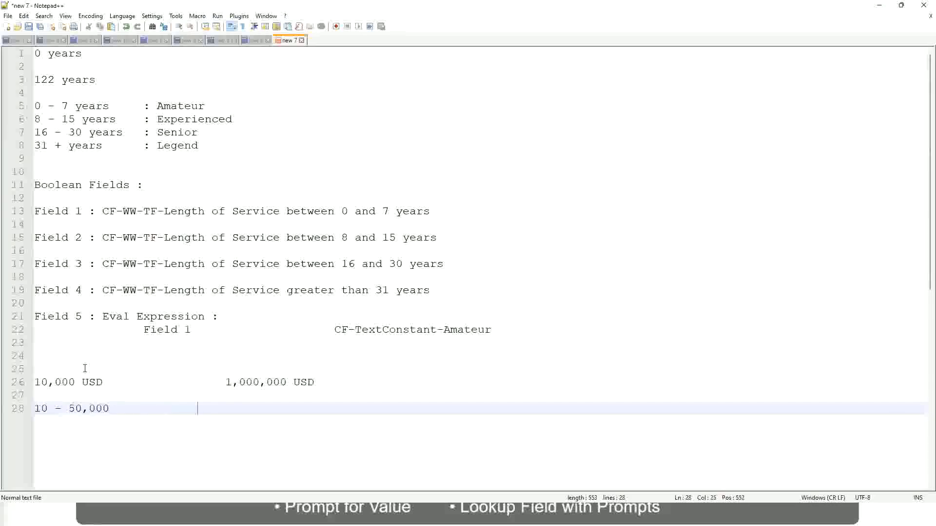
{"action": "type", "text": ": Low"}
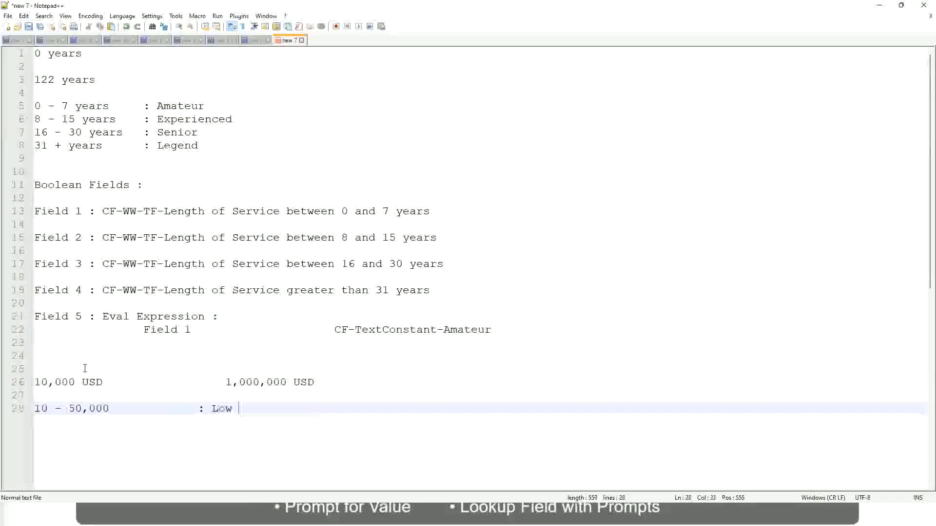
Add the band line "50,001 - 150,000 : Medium" directly below the Low band
{"action": "key", "text": "Return"}
{"action": "key", "text": "Return"}
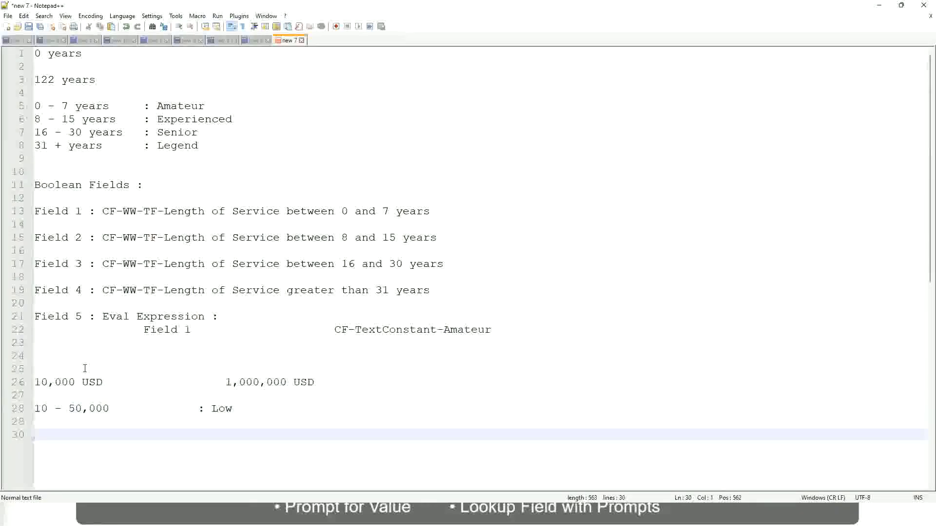
{"action": "key", "text": "Up"}
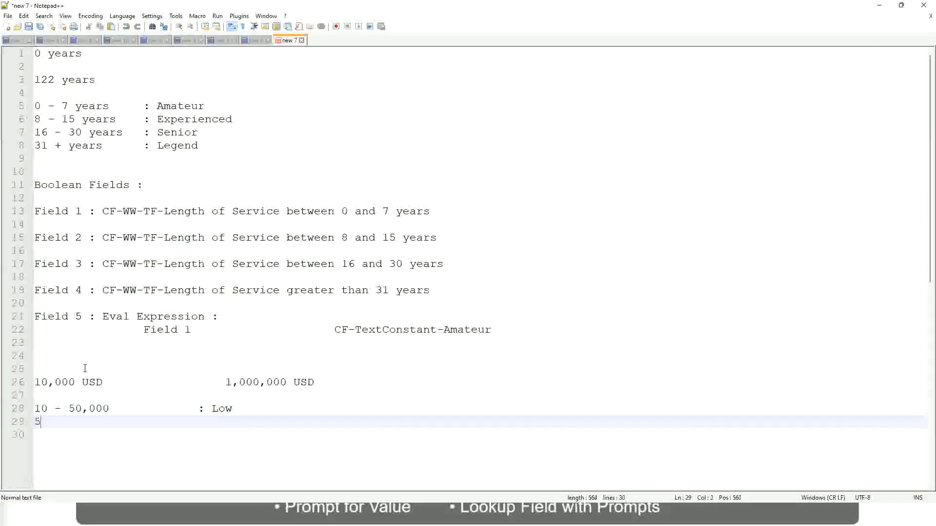
{"action": "type", "text": "50,001 - 150"}
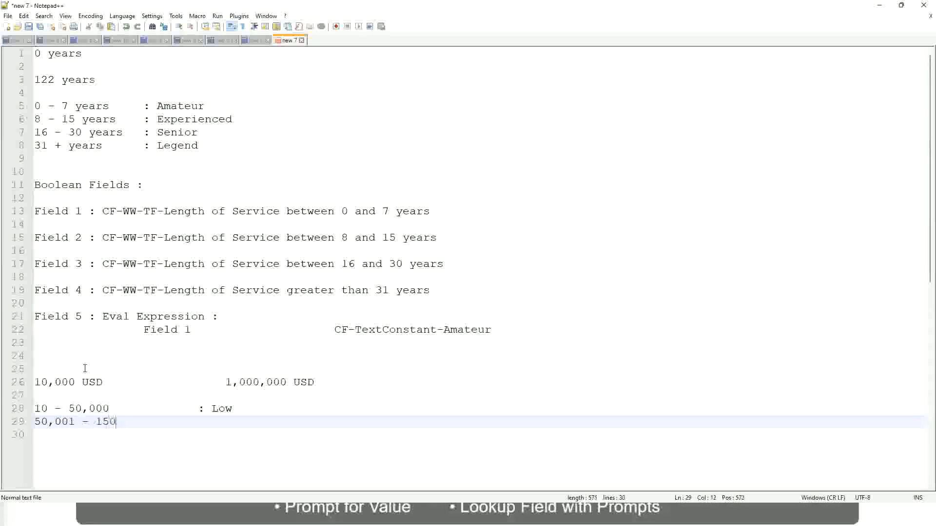
{"action": "type", "text": ",000"}
{"action": "key", "text": "Tab"}
{"action": "key", "text": "Tab"}
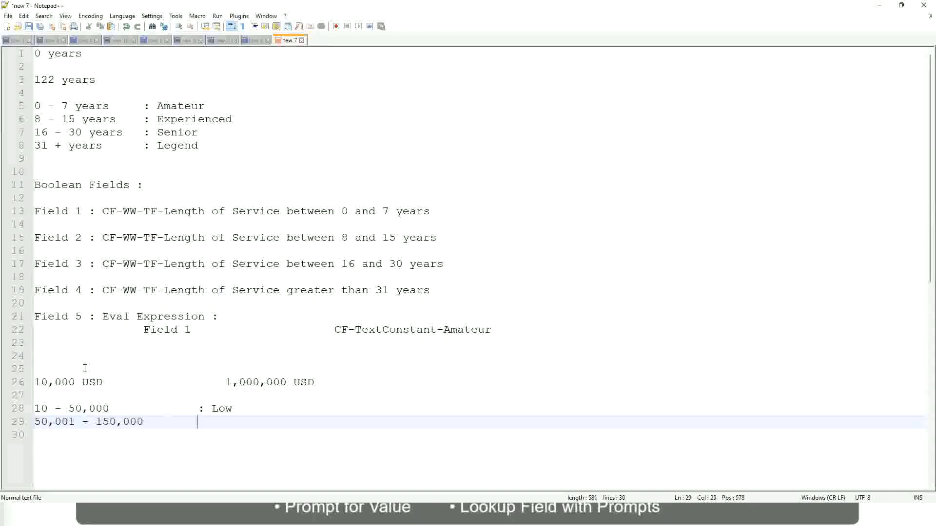
{"action": "type", "text": ": Medium"}
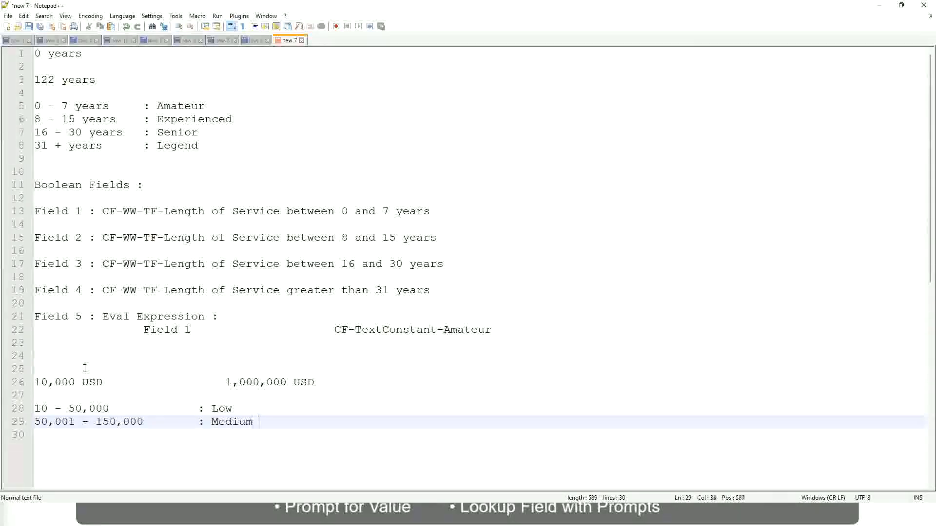
Add the band line "> 150,000 : High" directly below the Medium band
{"action": "key", "text": "Return"}
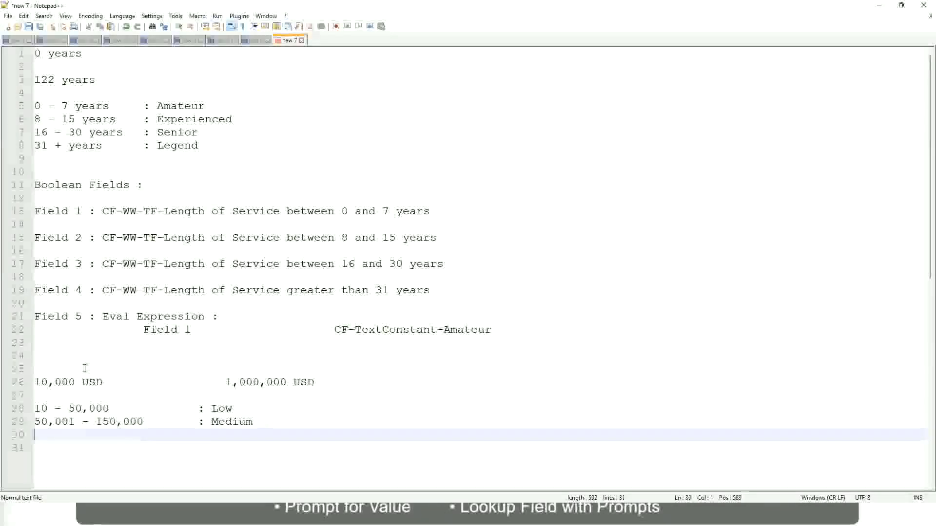
{"action": "type", "text": "> 1"}
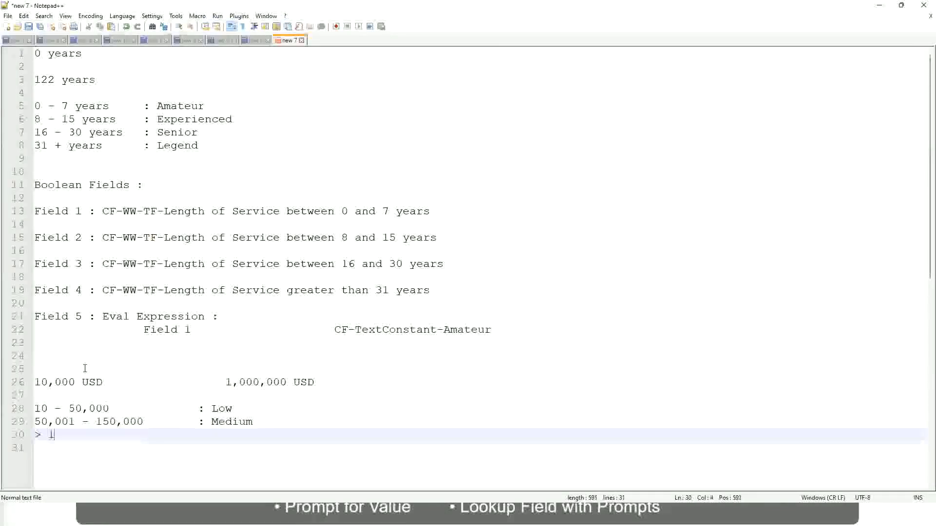
{"action": "type", "text": "50,000"}
{"action": "key", "text": "Tab"}
{"action": "key", "text": "Tab"}
{"action": "key", "text": "Tab"}
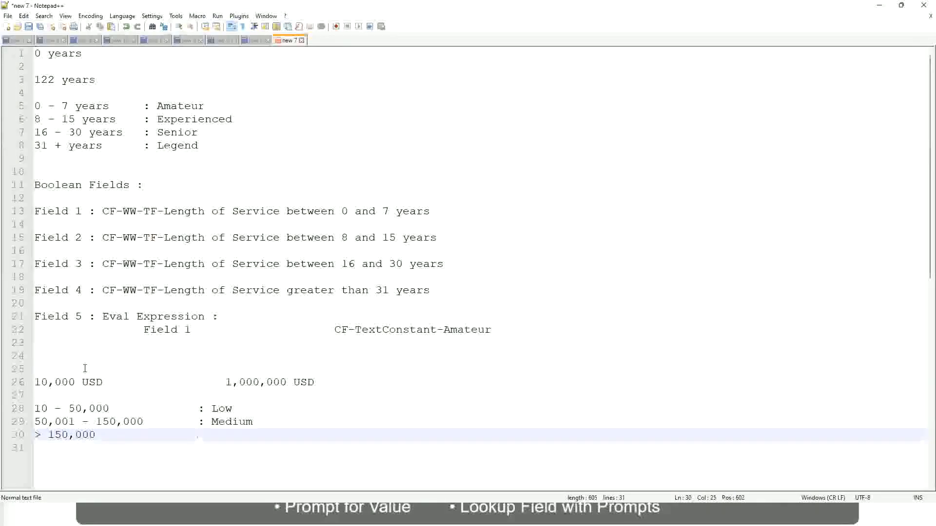
{"action": "type", "text": ": High"}
Review the lower and upper USD amounts and the Low, Medium and High band lines in the notes
{"action": "left_click", "coordinate": [30, 382]}
{"action": "left_click", "coordinate": [42, 382]}
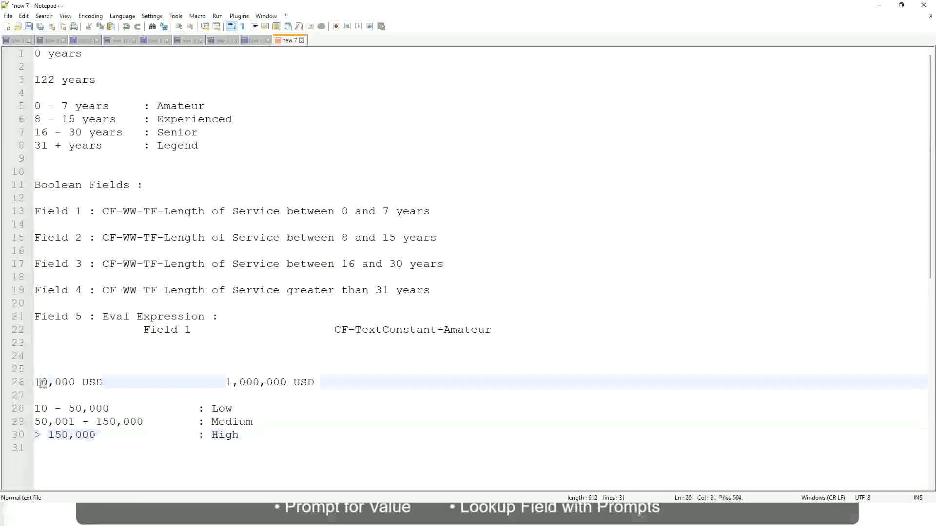
{"action": "double_click", "coordinate": [279, 383]}
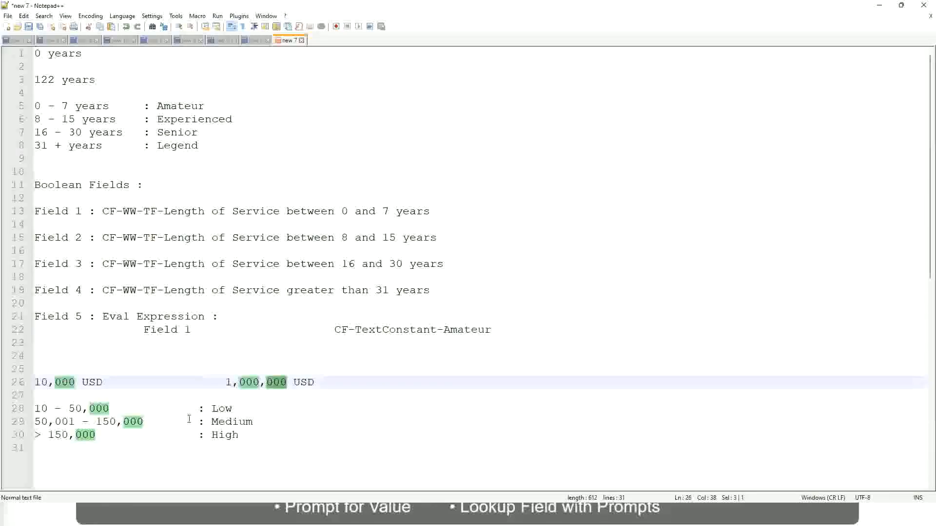
{"action": "left_click", "coordinate": [171, 421]}
{"action": "left_click", "coordinate": [29, 382]}
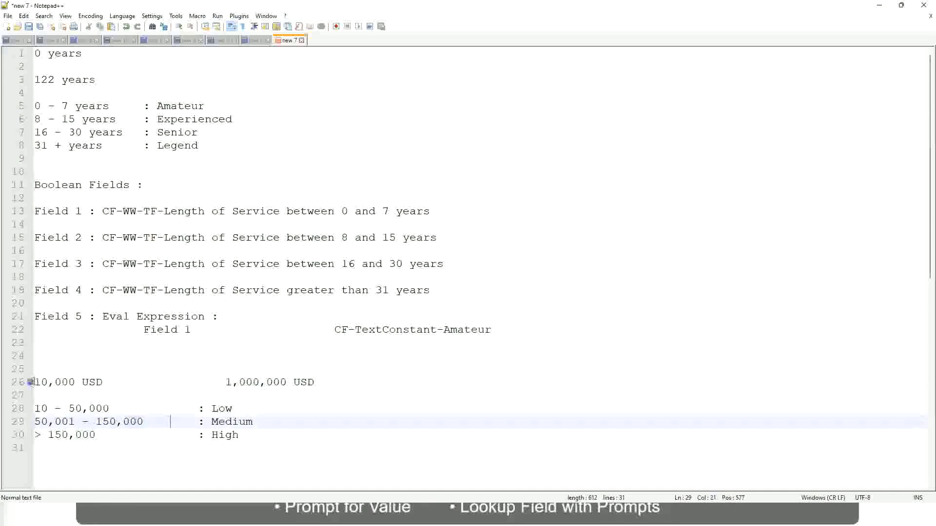
{"action": "left_click", "coordinate": [288, 382]}
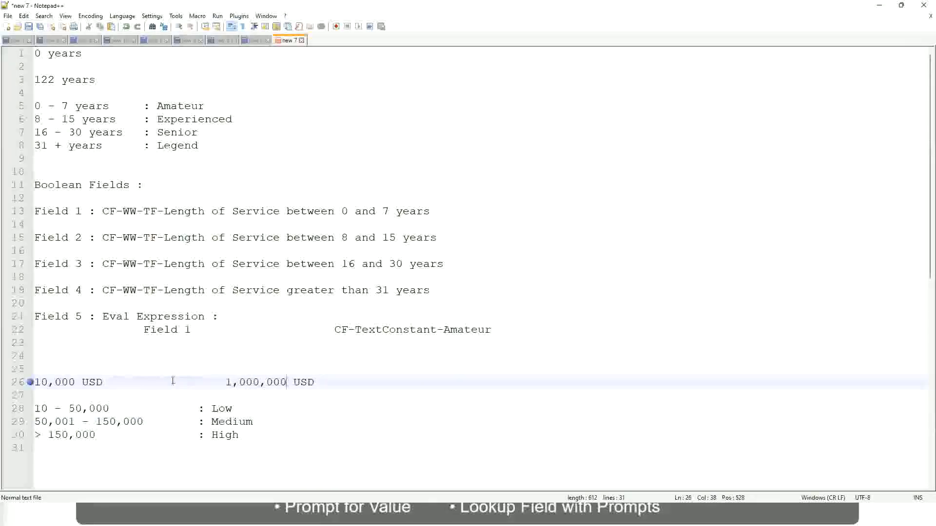
{"action": "left_click", "coordinate": [229, 410]}
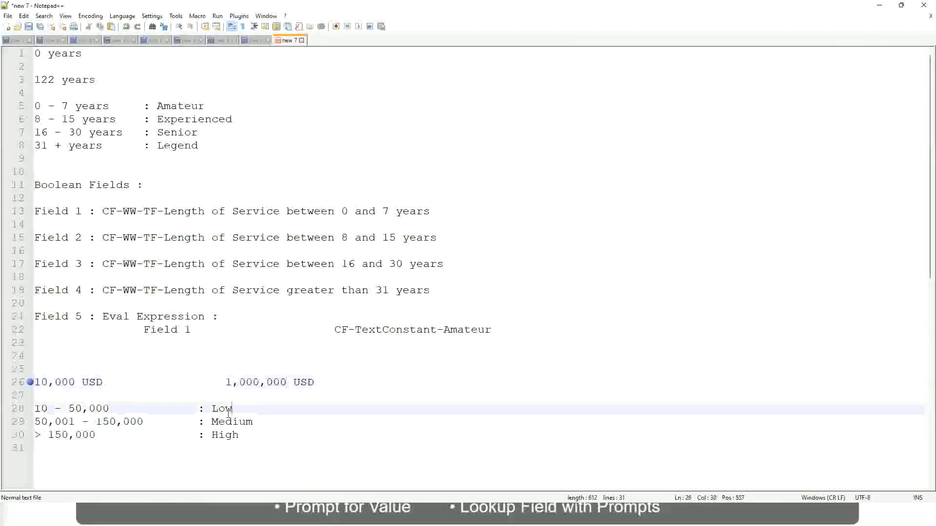
{"action": "left_click", "coordinate": [227, 413]}
{"action": "left_click", "coordinate": [225, 427]}
{"action": "left_click", "coordinate": [225, 440]}
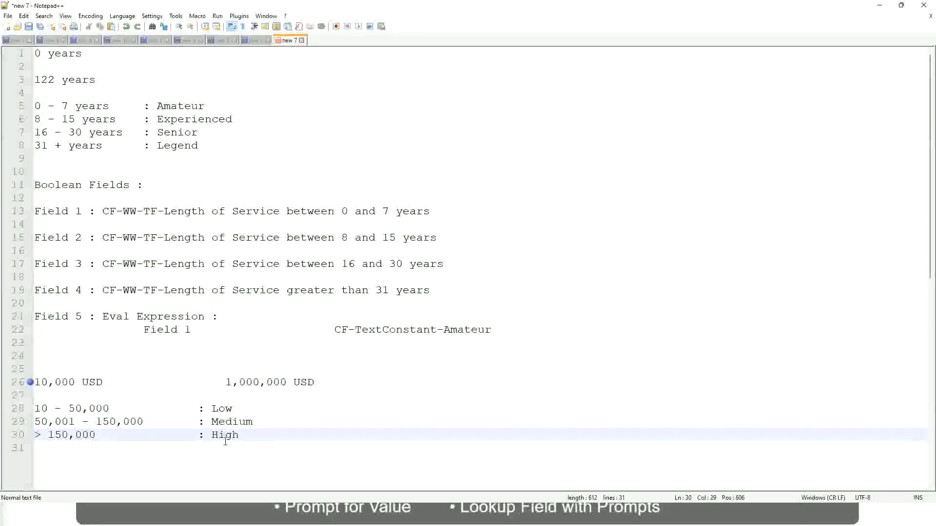
{"action": "left_click", "coordinate": [117, 399]}
{"action": "left_click", "coordinate": [229, 446]}
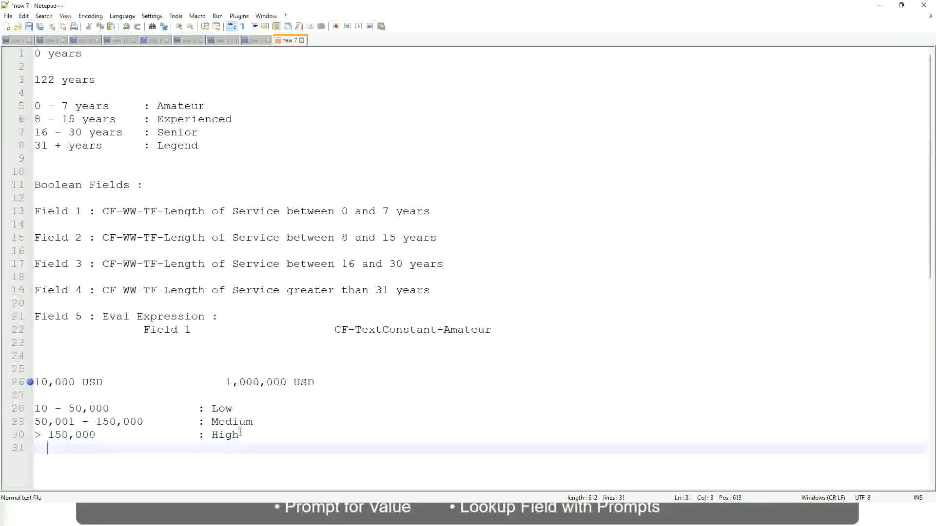
{"action": "left_click", "coordinate": [240, 429]}
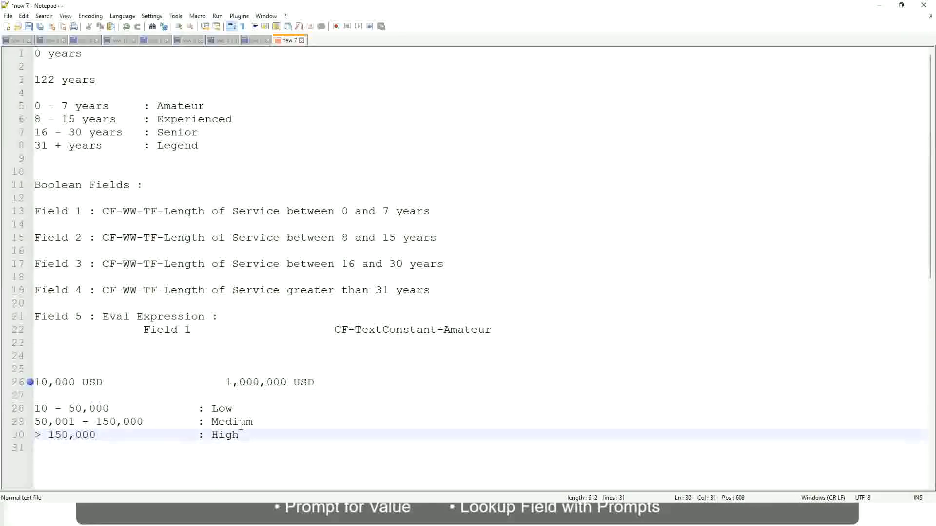